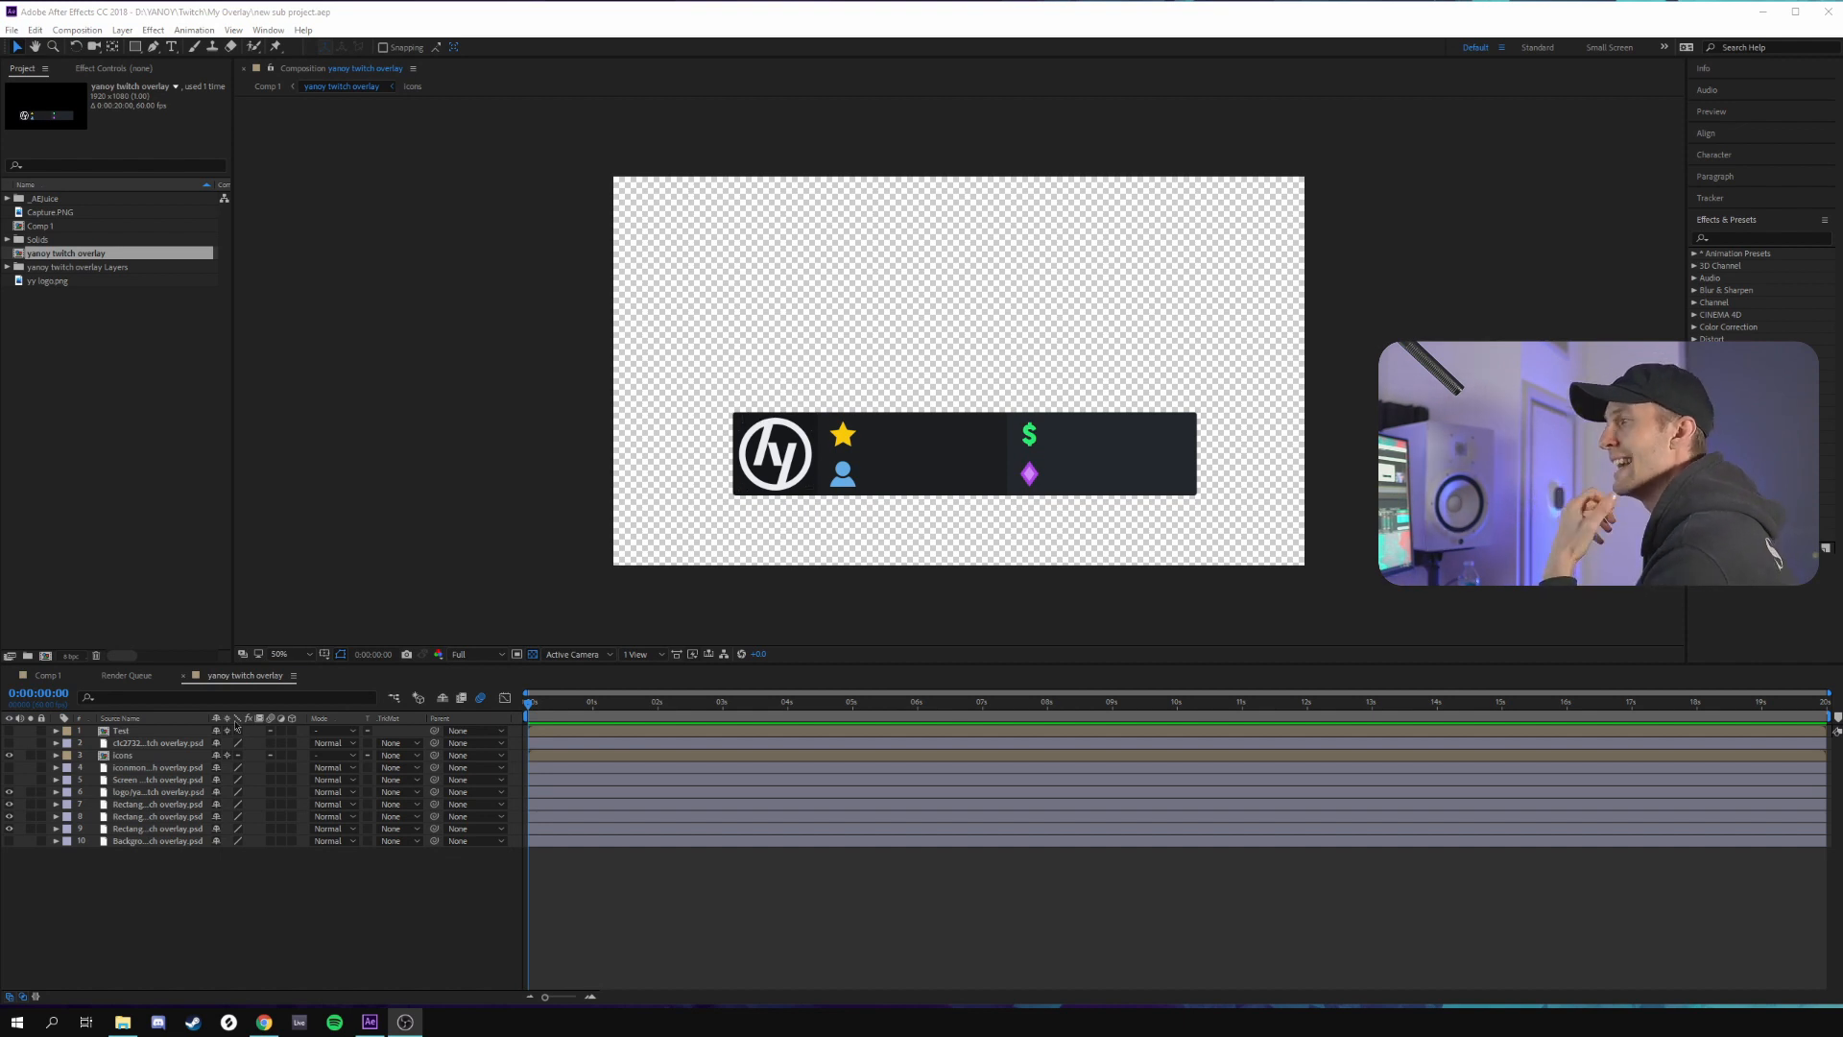
Temporarily hide and re-show the logo and rectangle layers in the Twitch overlay composition to examine what each contributes
click(10, 802)
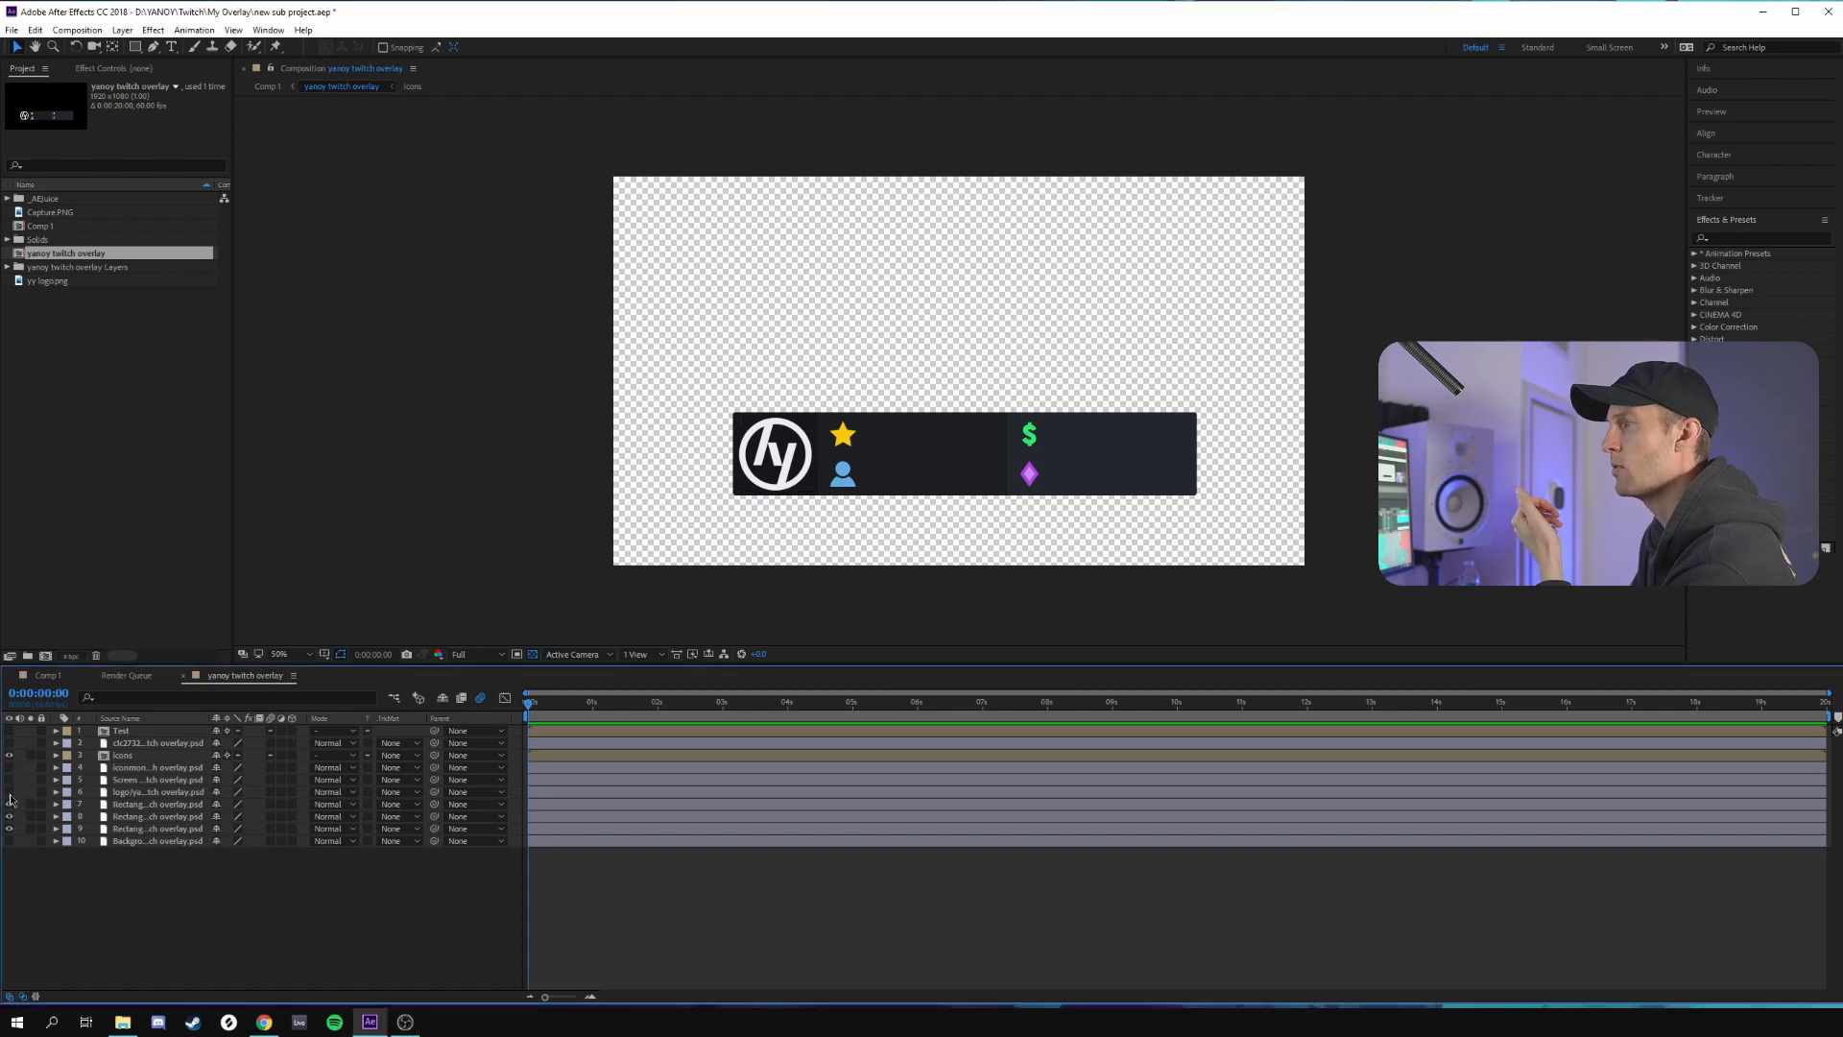
click(10, 816)
click(9, 828)
click(10, 830)
click(10, 829)
click(10, 817)
click(10, 804)
click(10, 792)
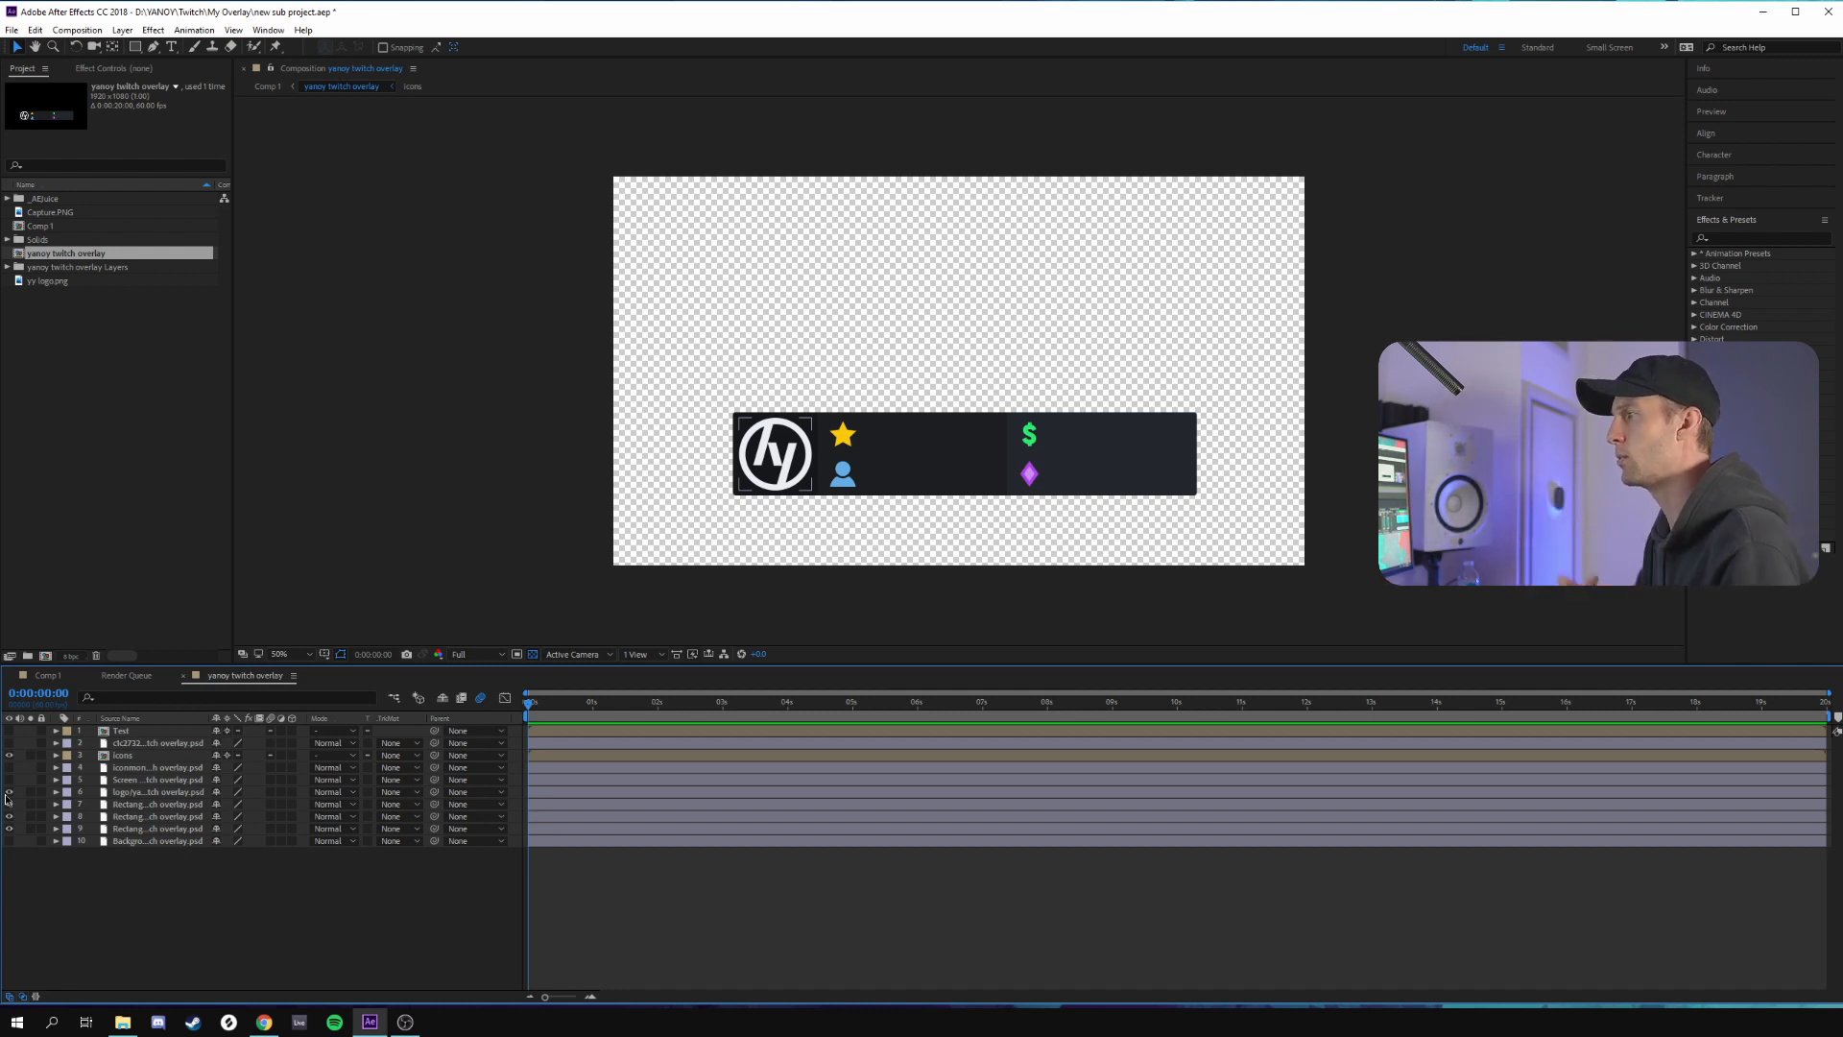
click(9, 805)
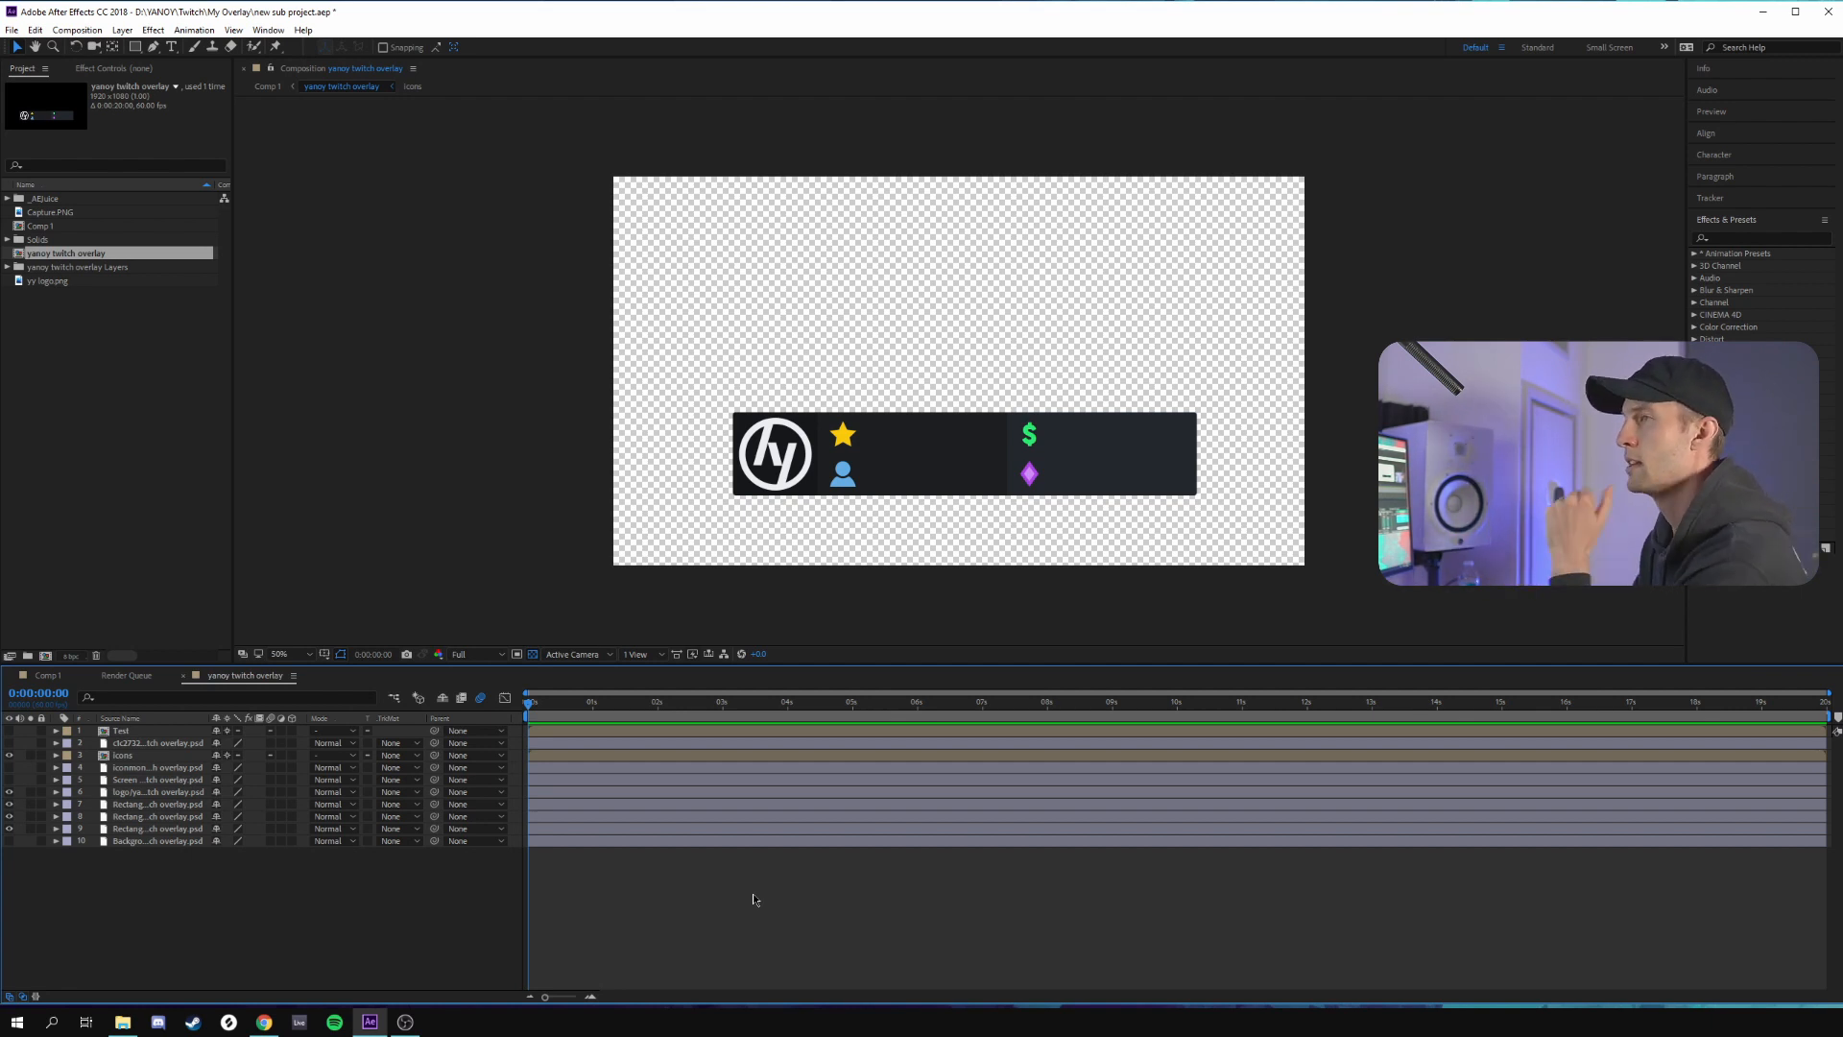
Open Comp 1 and scrub from the start to 0:00:08:59 and back to review the full alert animation
click(46, 676)
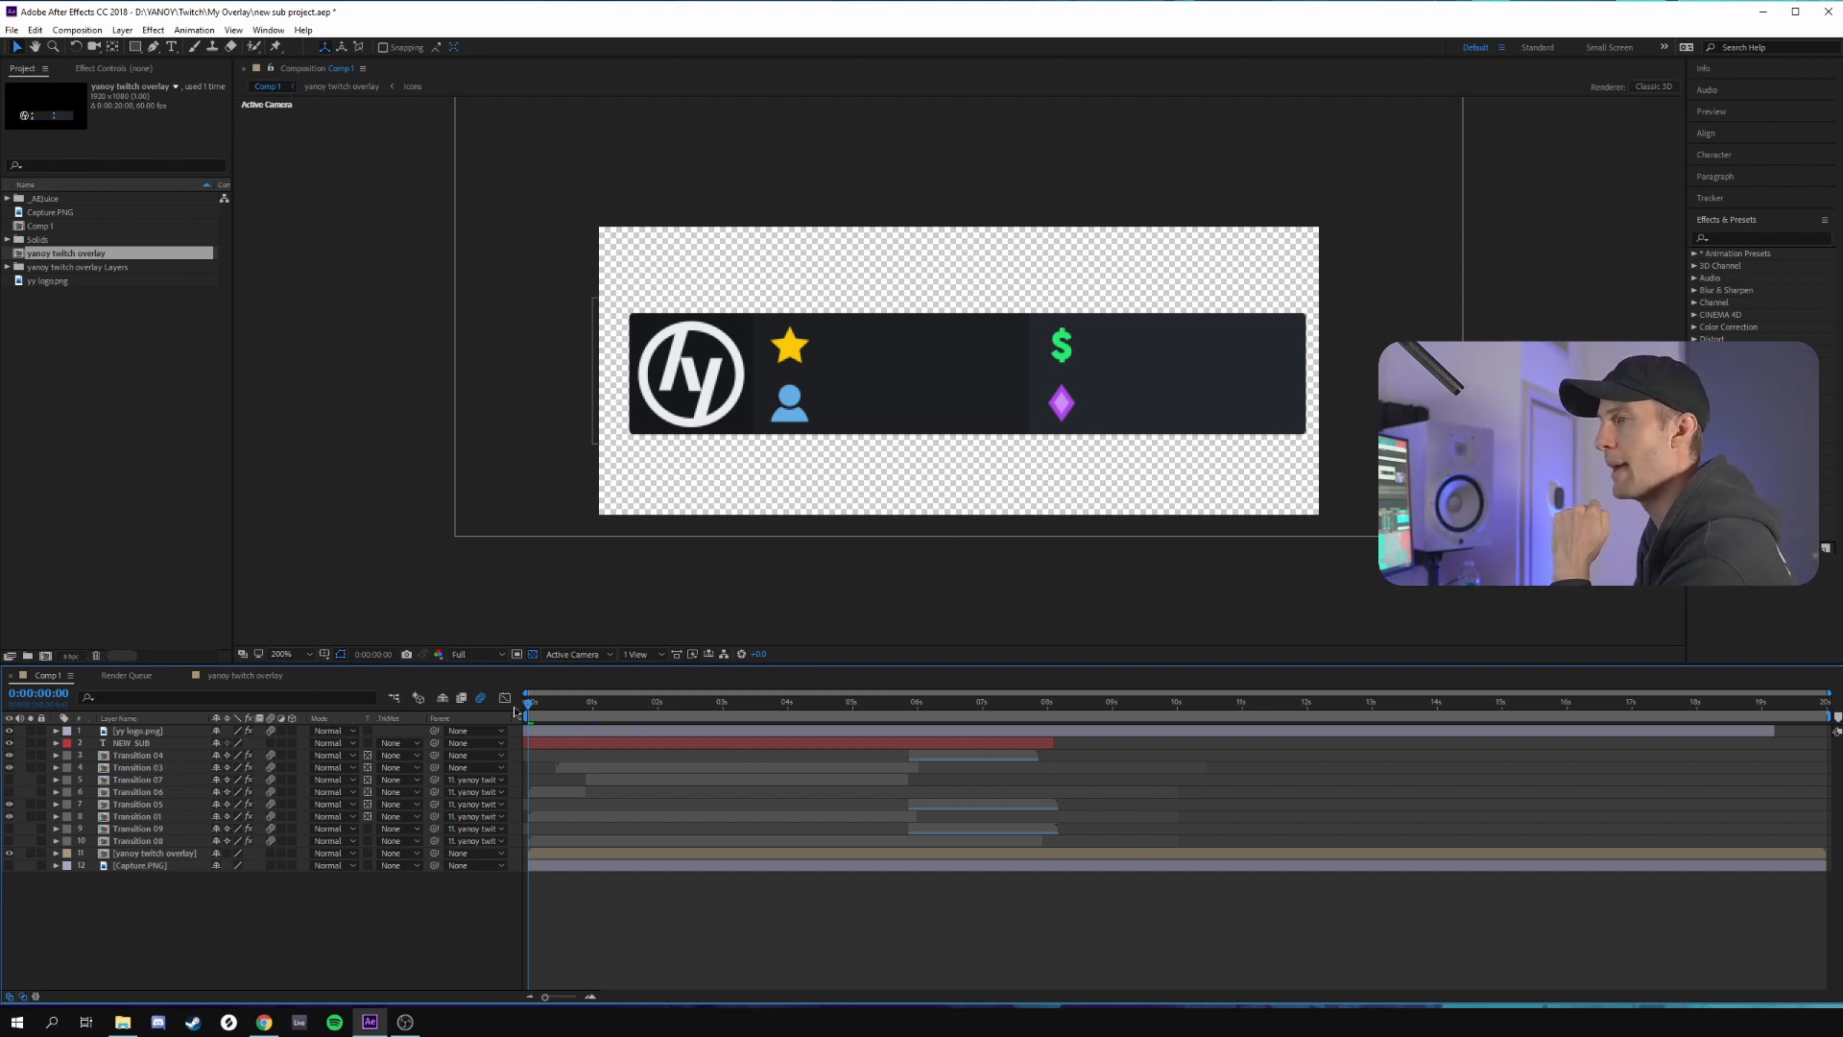
drag(530, 710, 1111, 725)
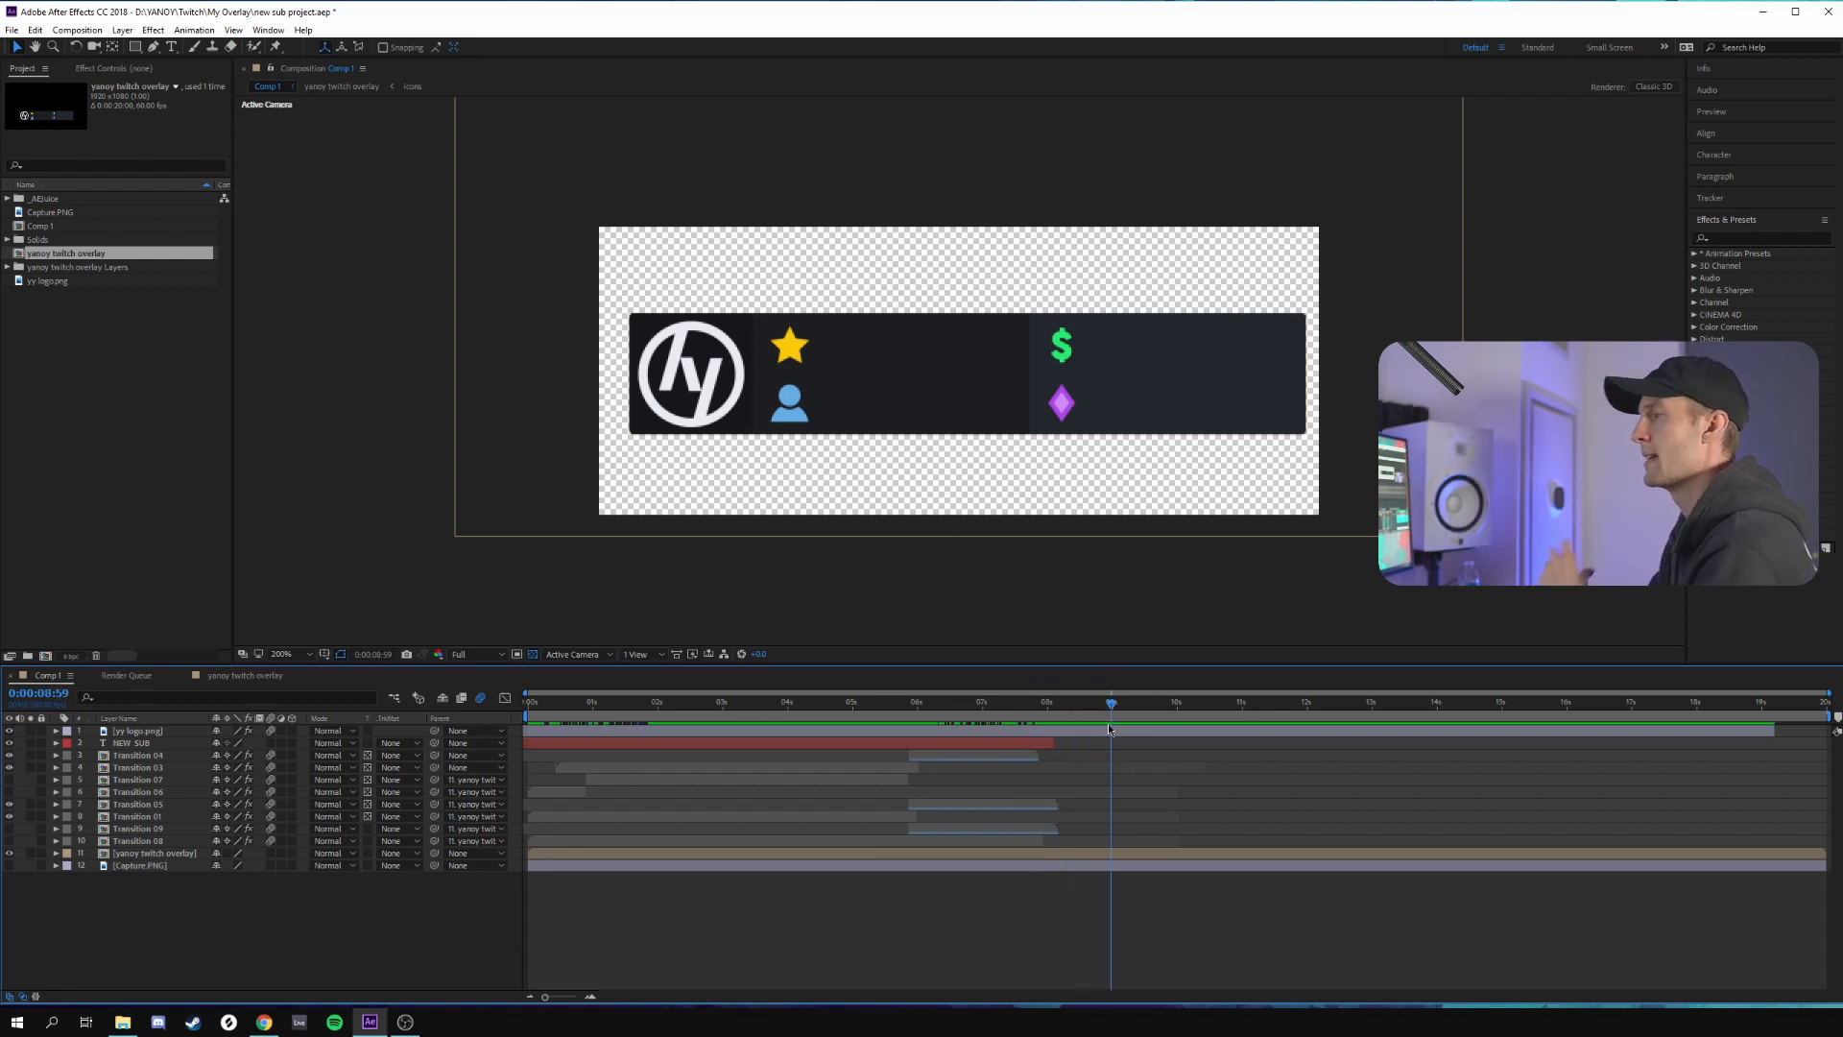
drag(1110, 711, 530, 716)
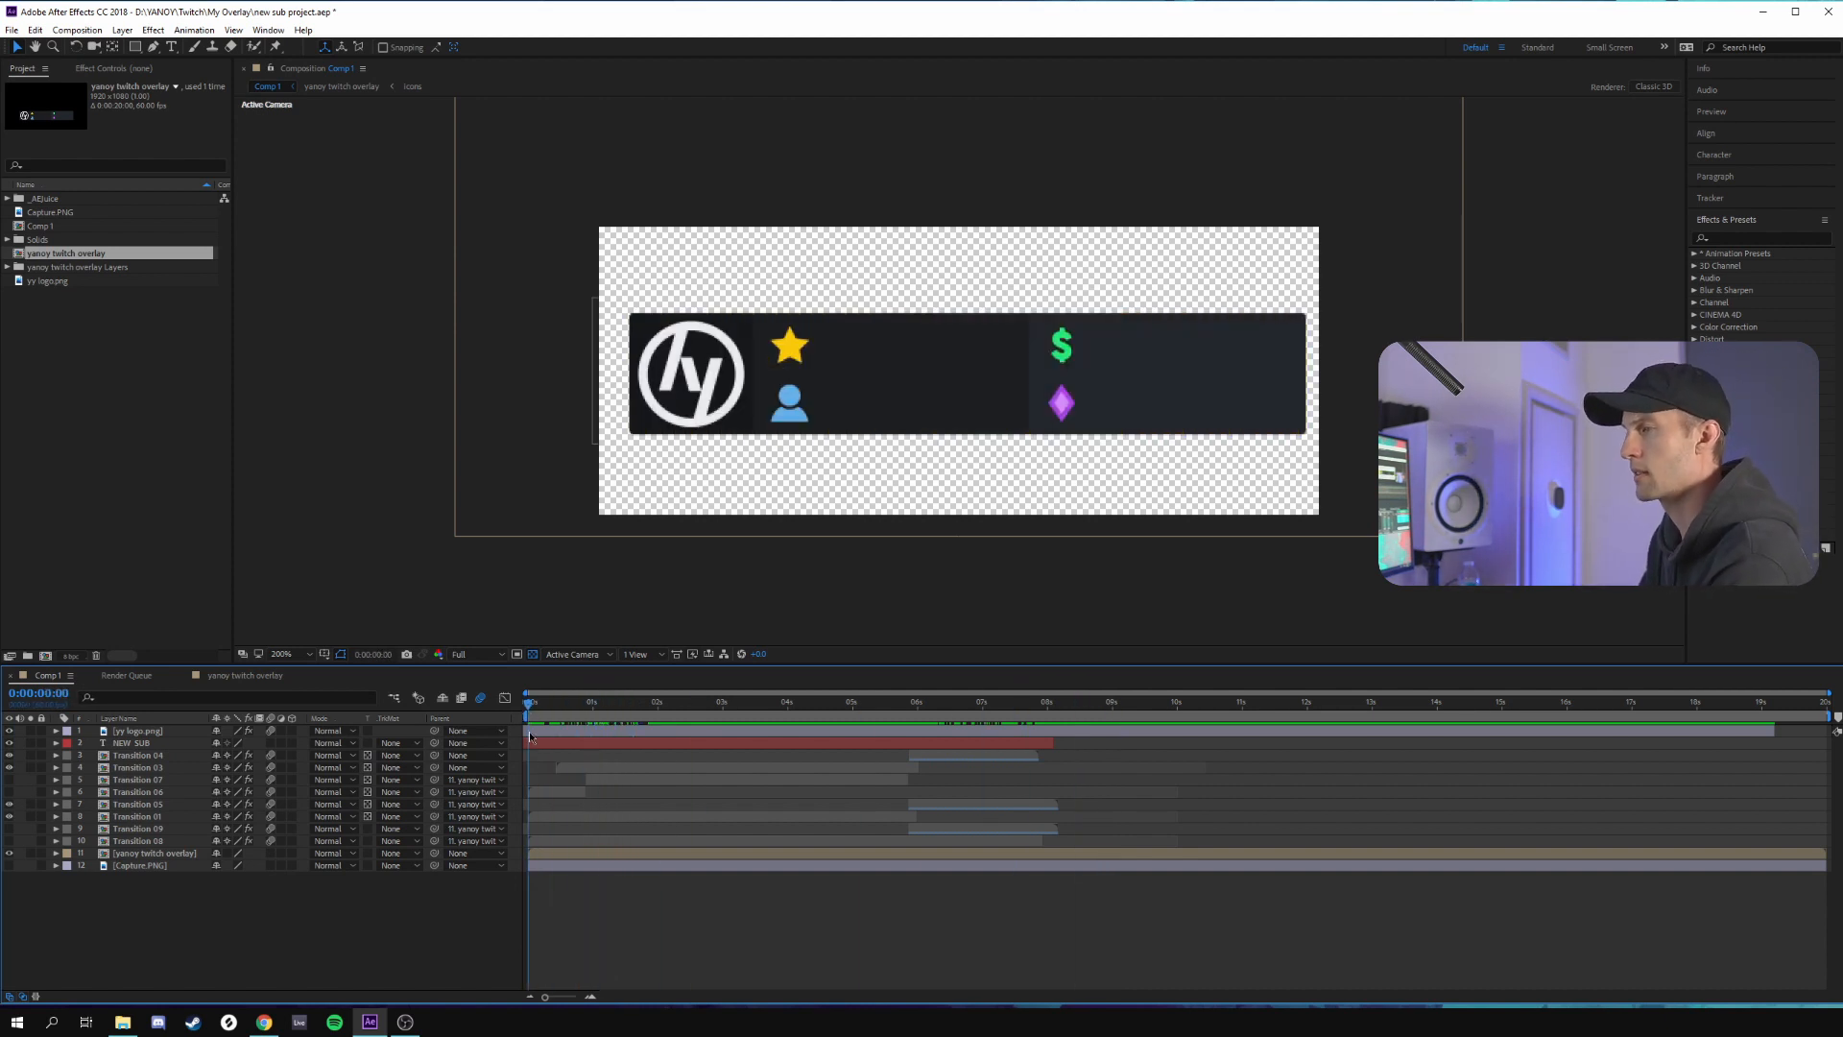
Examine the Transition 06 and Transition 07 layers while scrubbing the alert's opening and NEW SUB text section up to 0:00:05:23
click(530, 792)
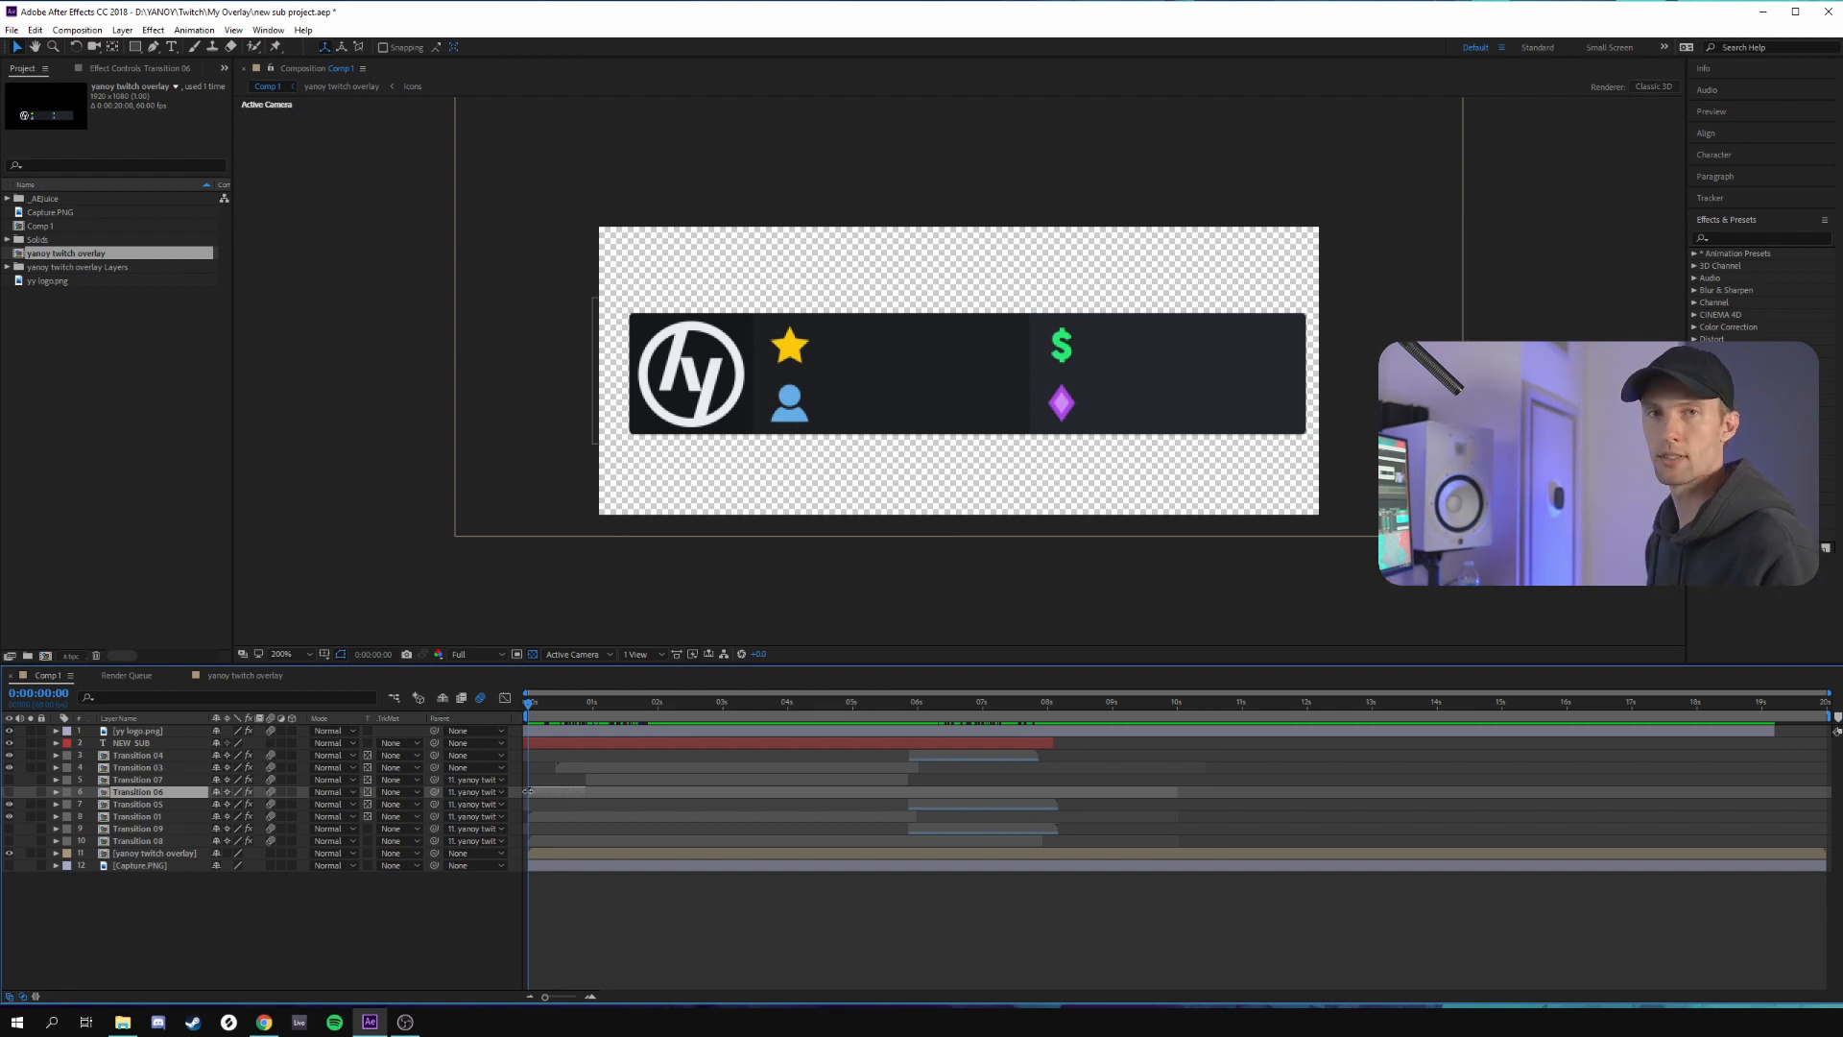
drag(527, 709, 606, 720)
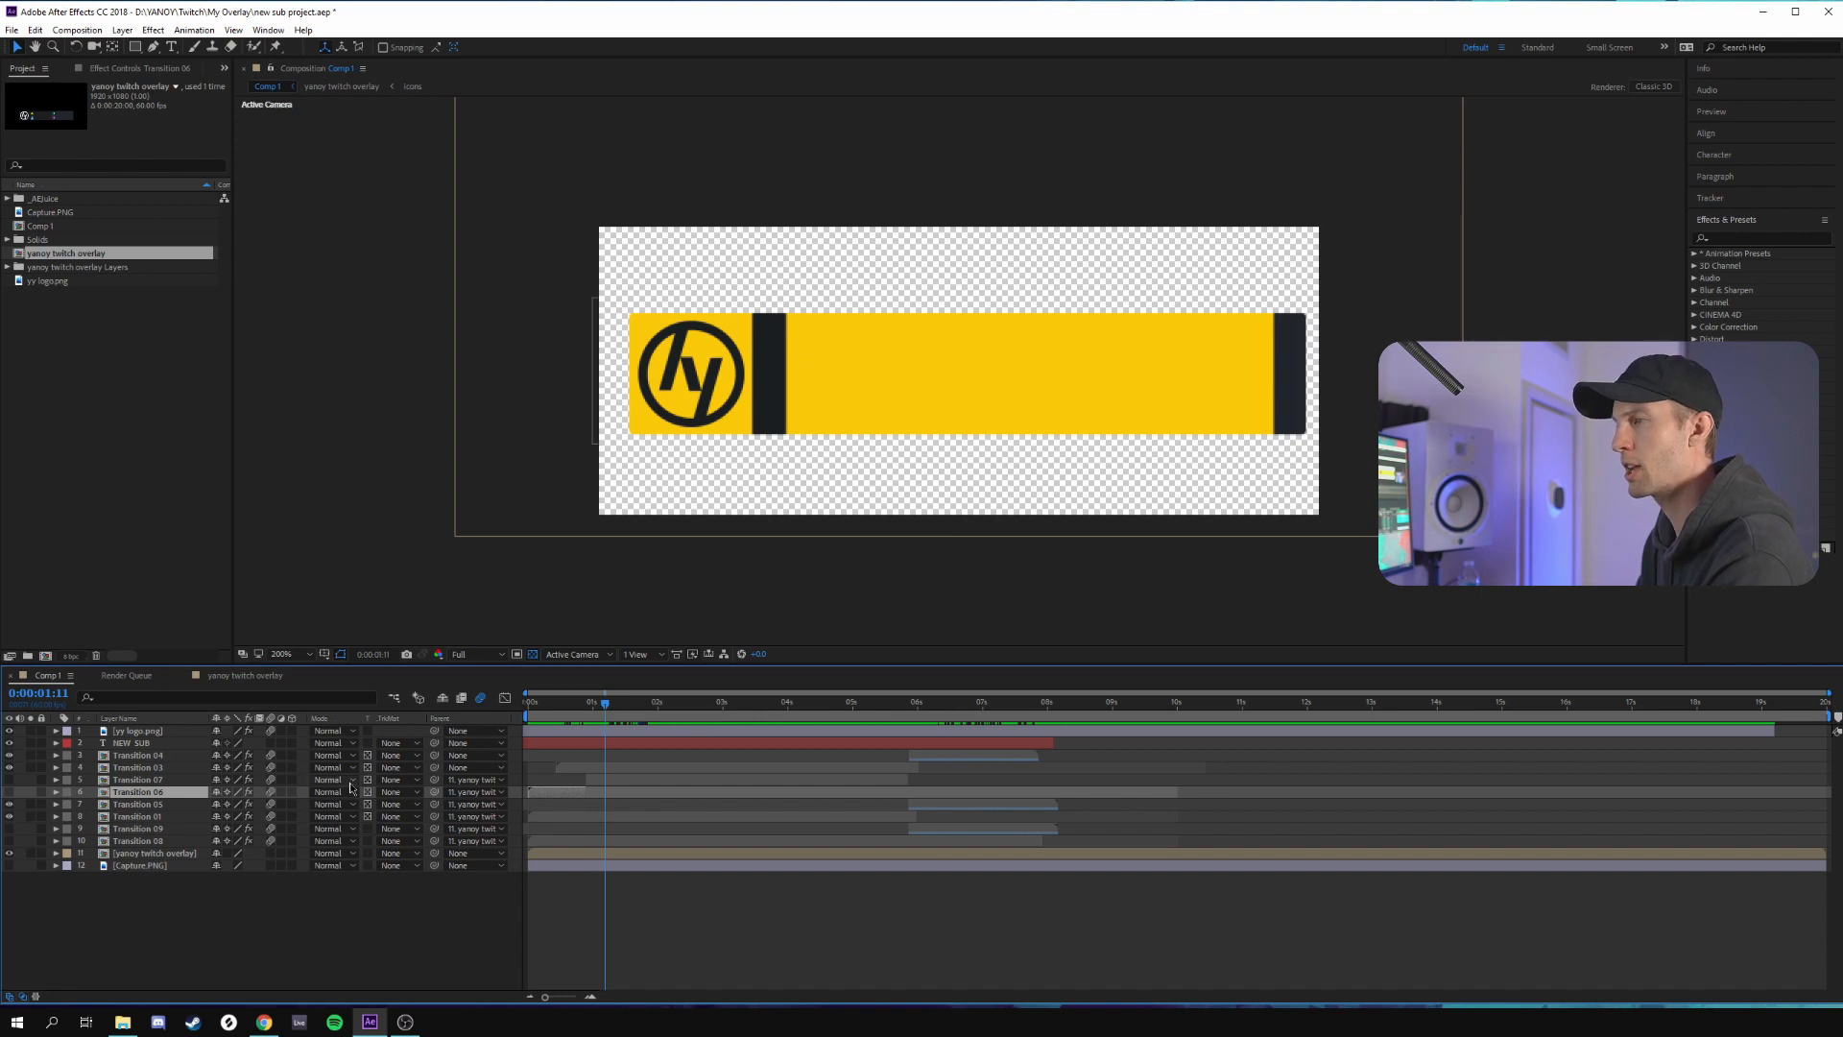
click(271, 731)
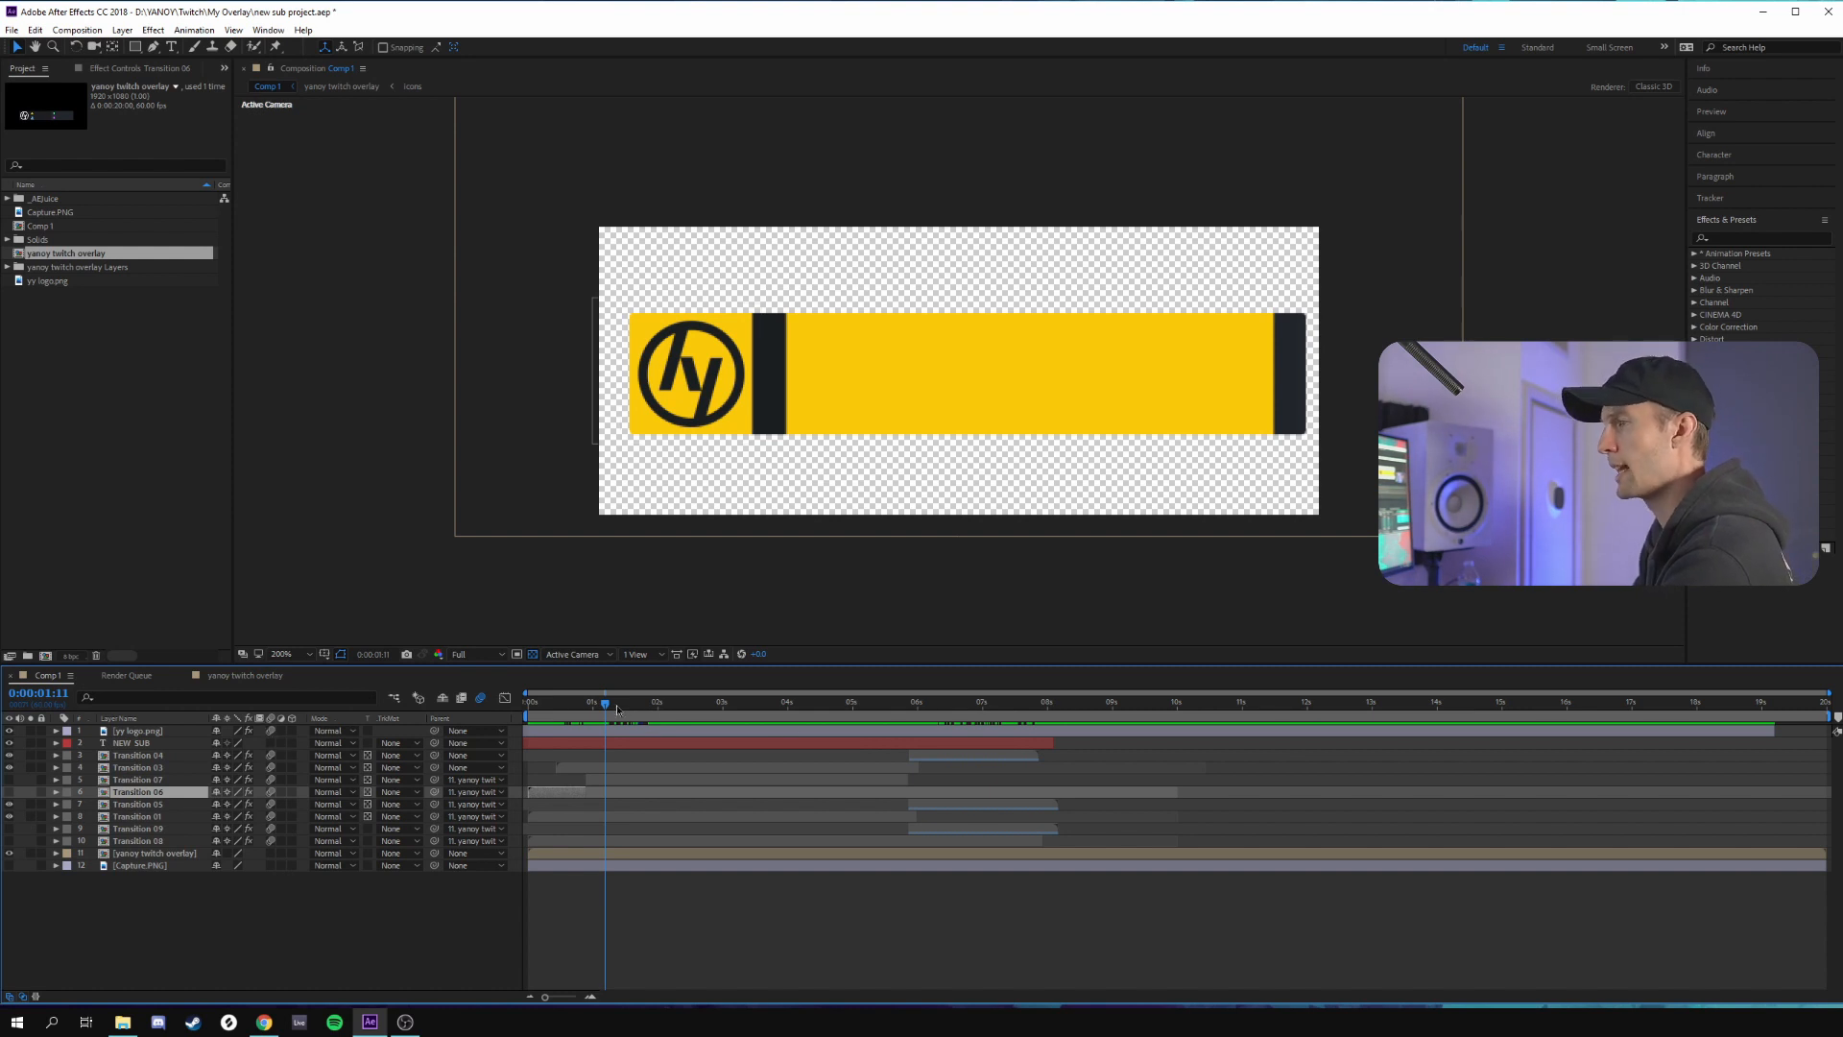
drag(606, 708, 617, 709)
click(605, 780)
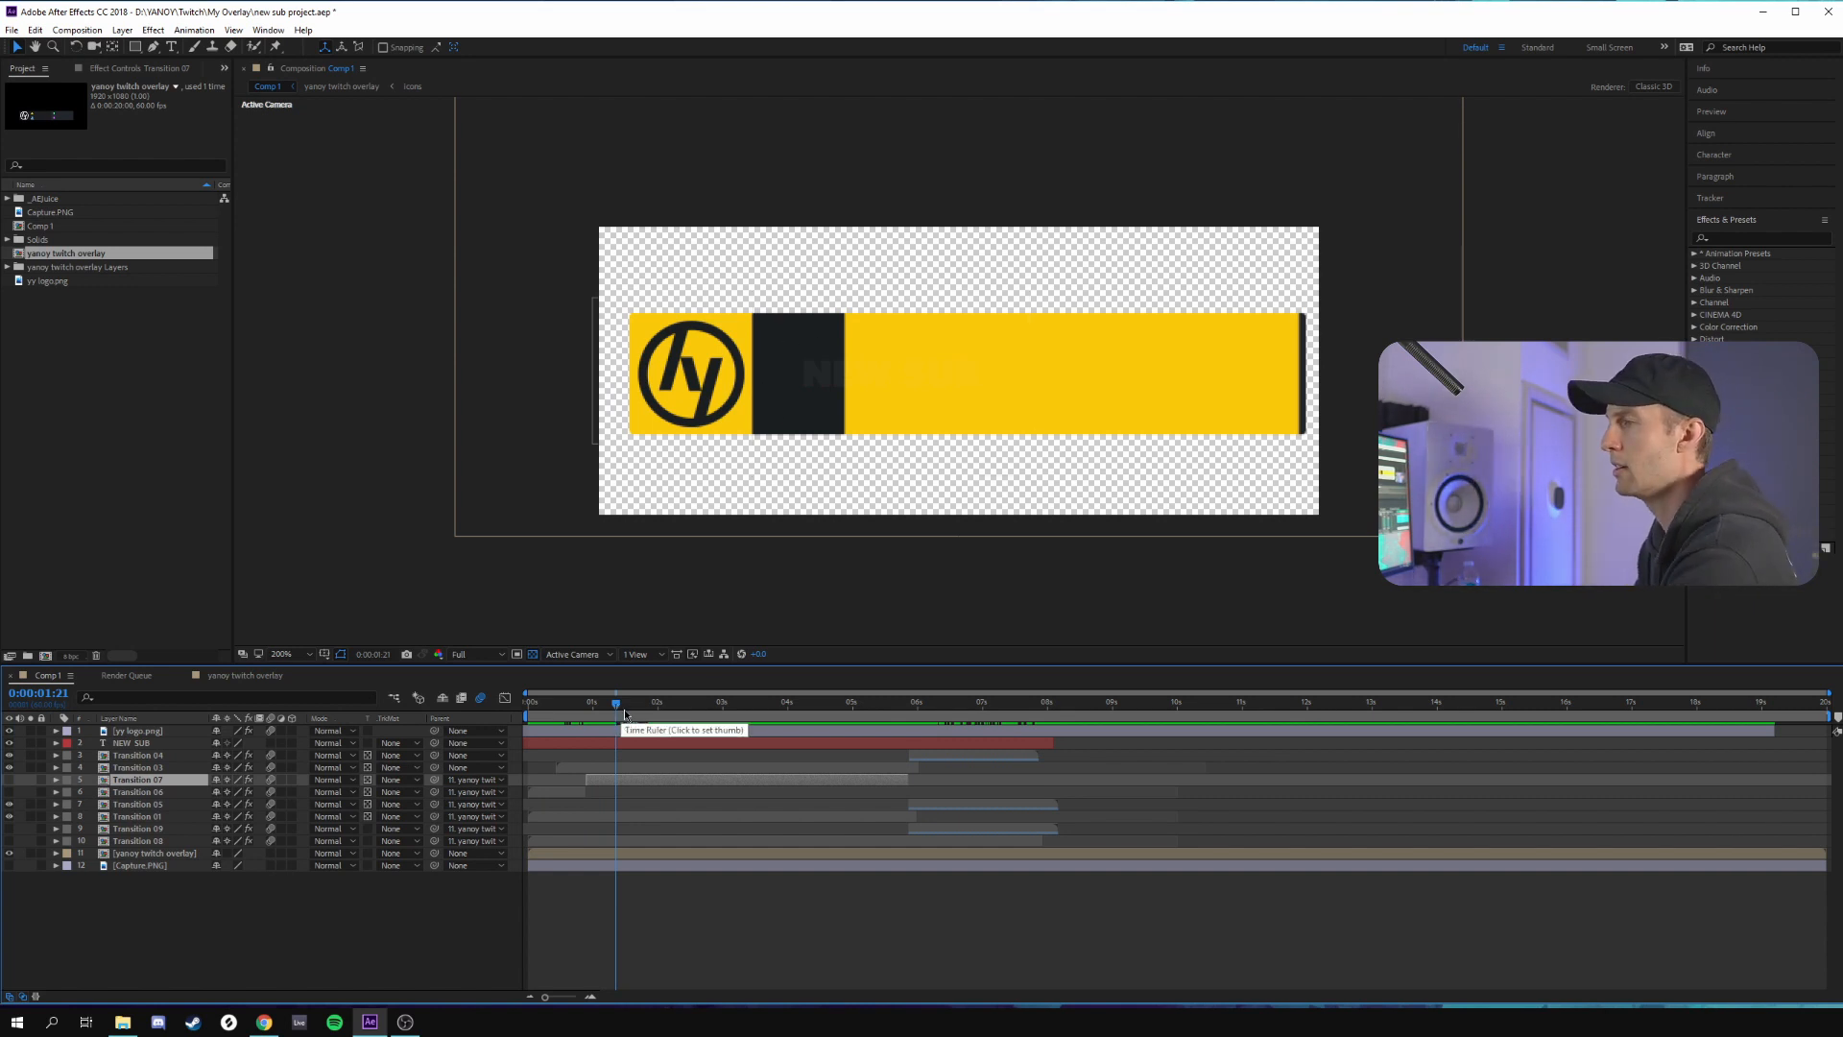
drag(624, 712, 662, 718)
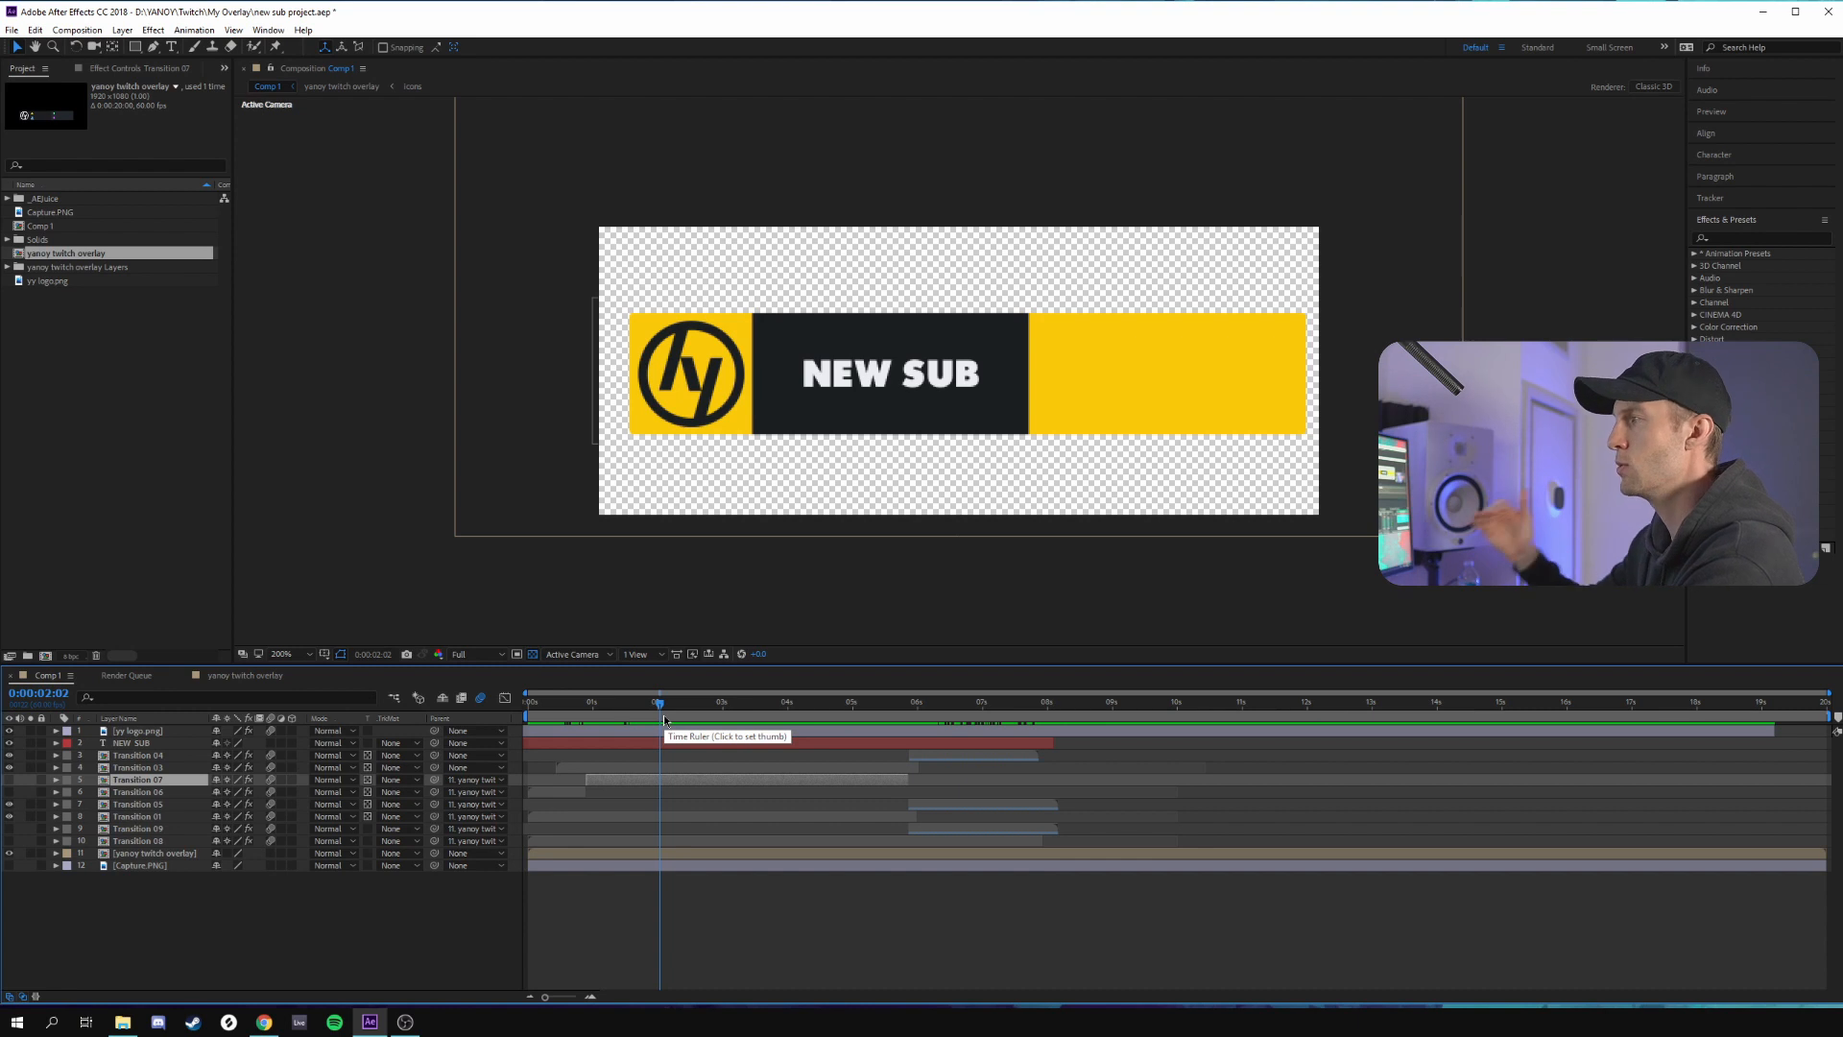
drag(624, 718, 684, 723)
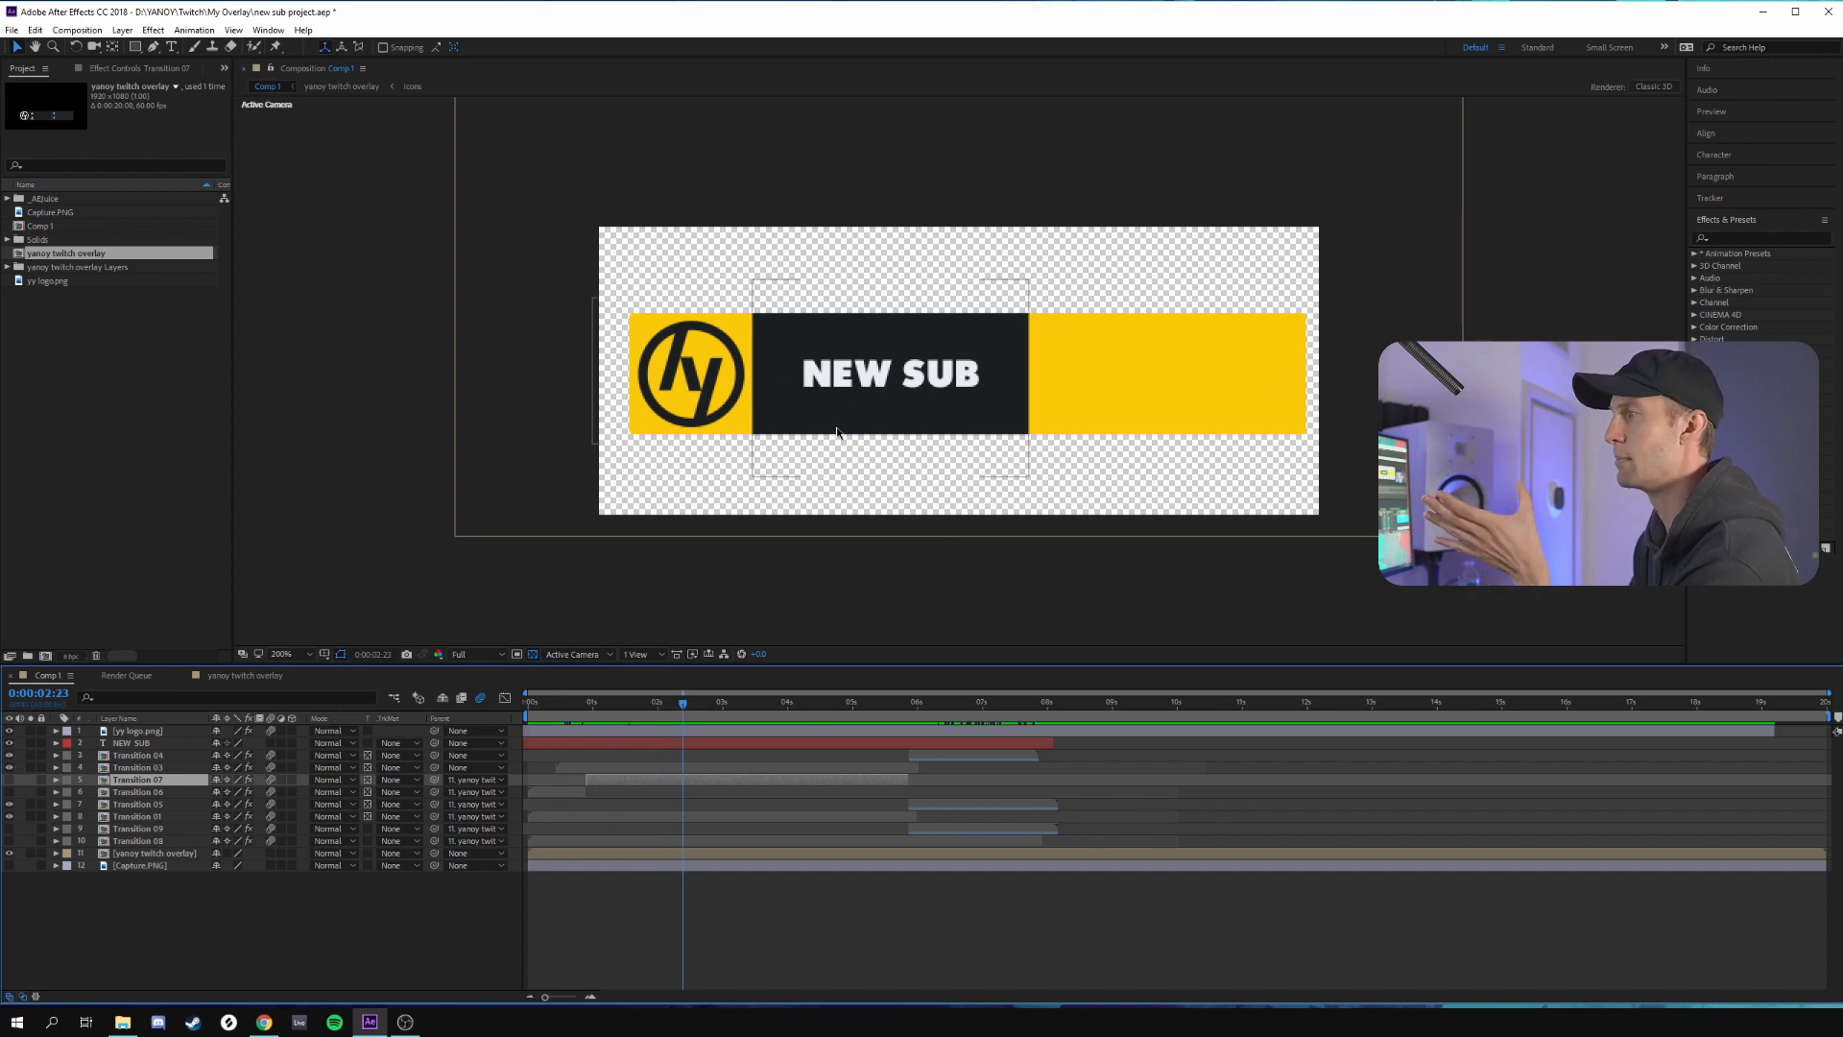
drag(684, 718, 877, 726)
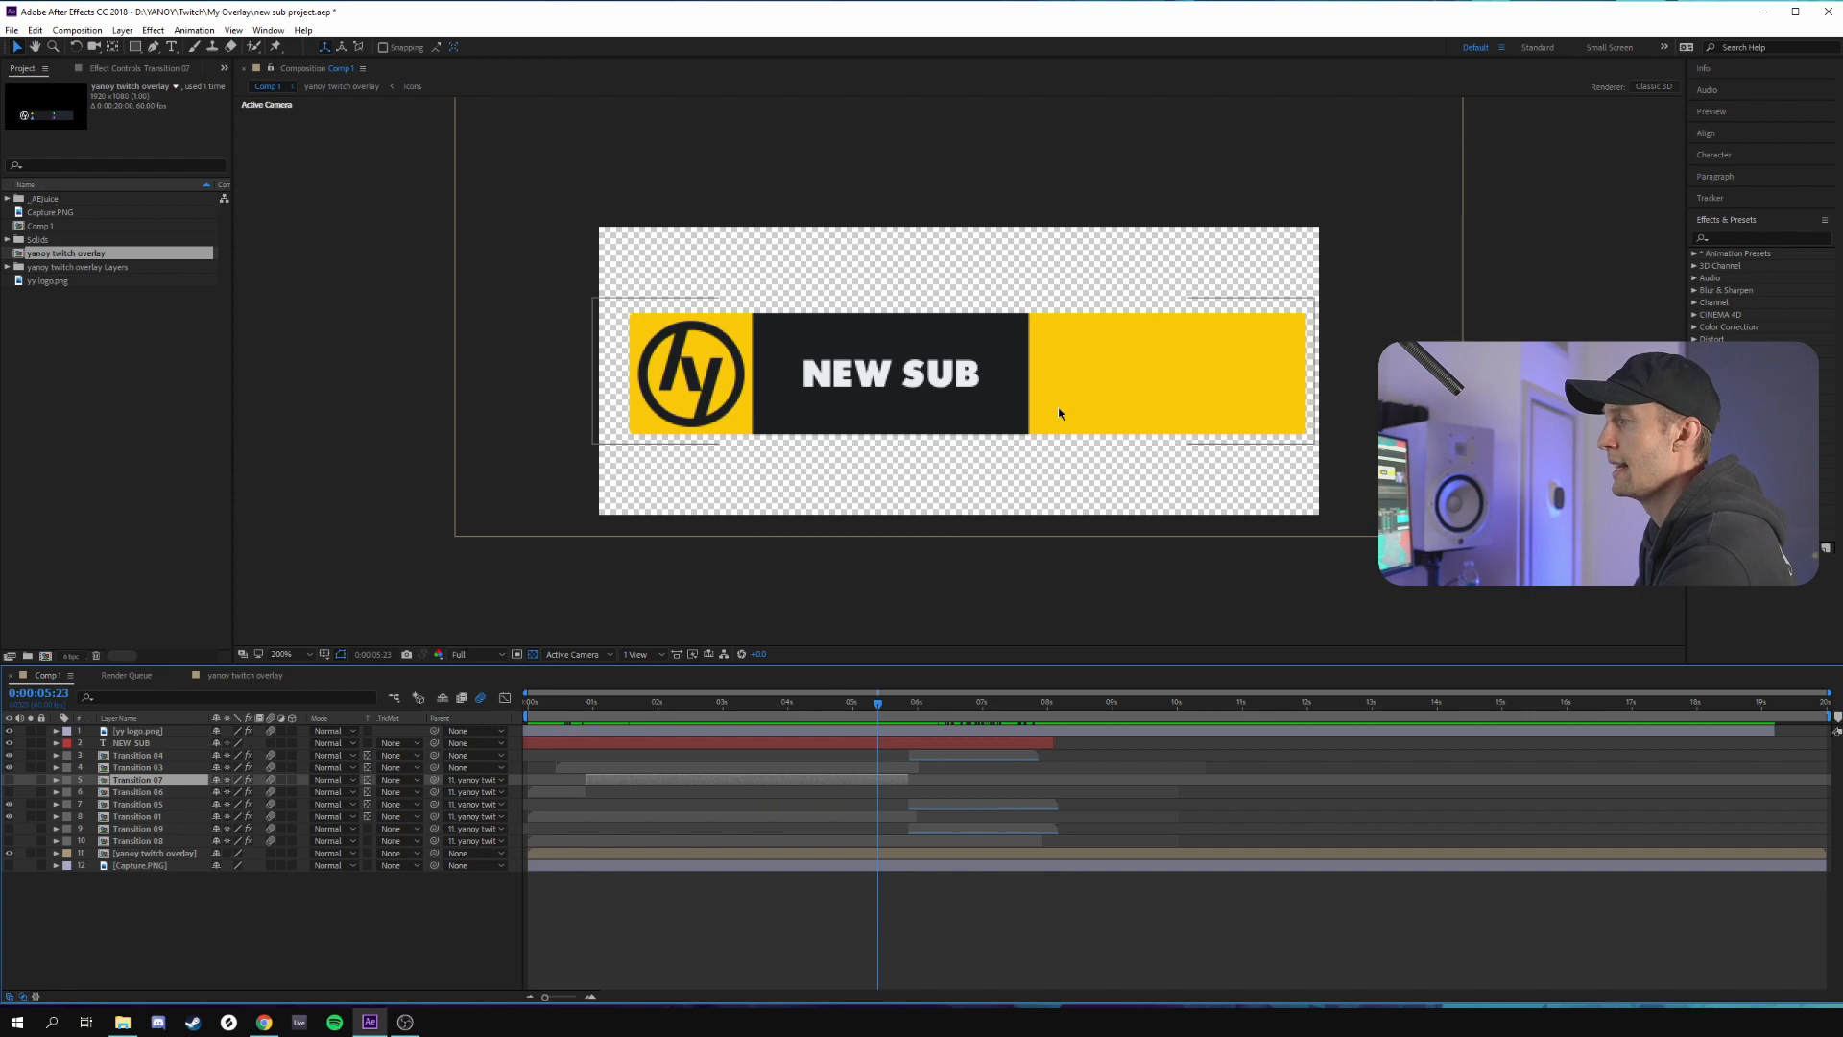
Return to the start of Comp 1 and set the Twitch overlay layer's track matte to Alpha Matte "Transition 08"
drag(877, 710, 527, 726)
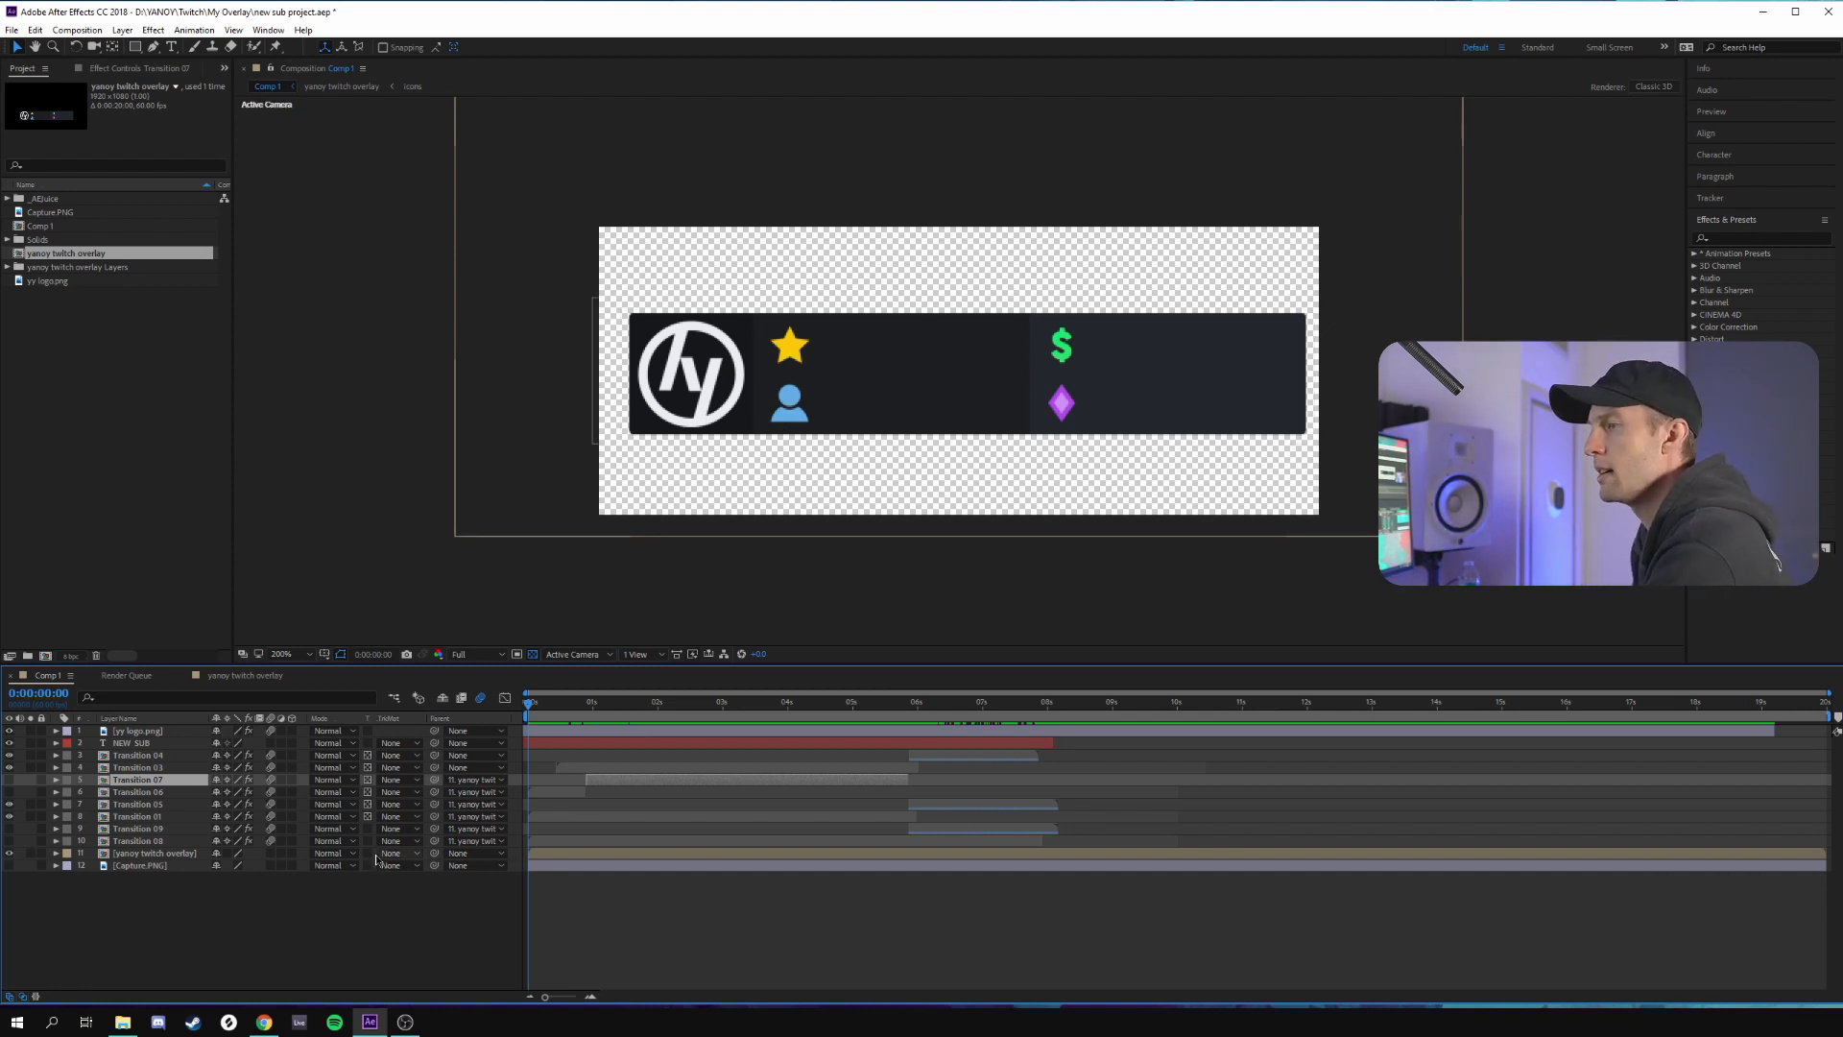
click(407, 857)
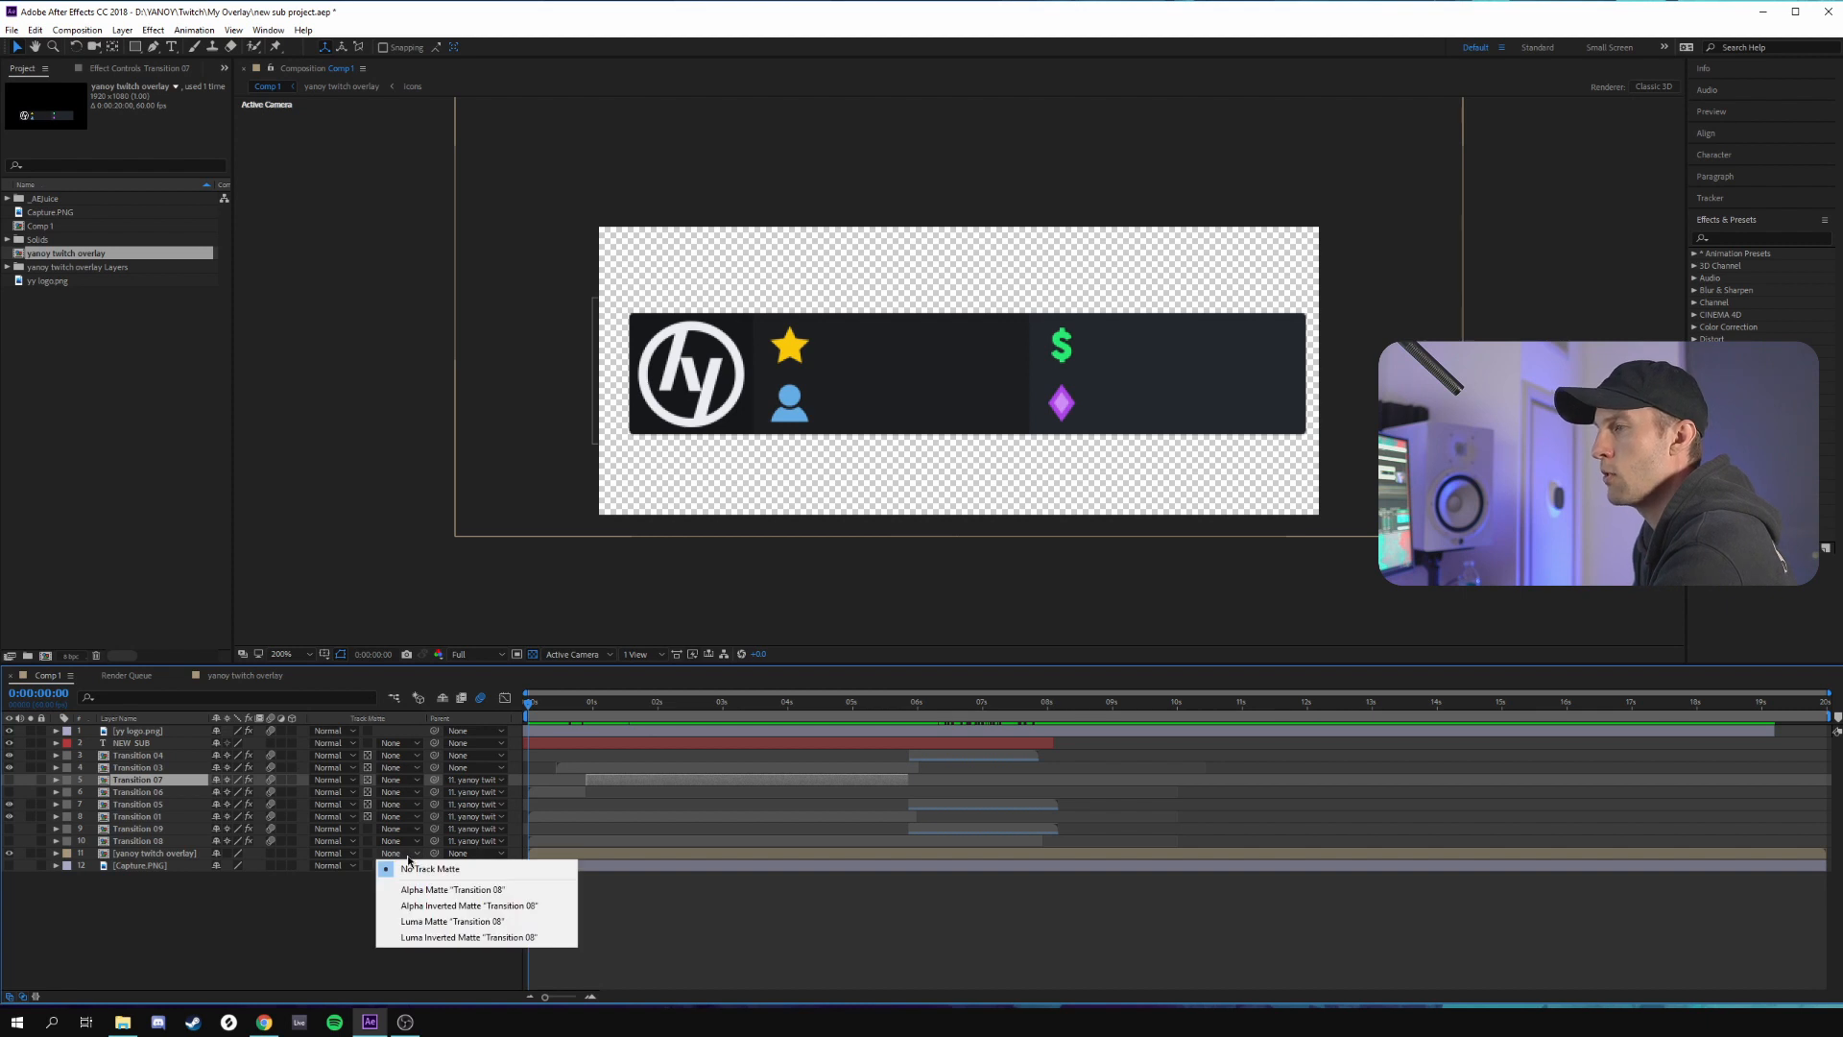
click(449, 890)
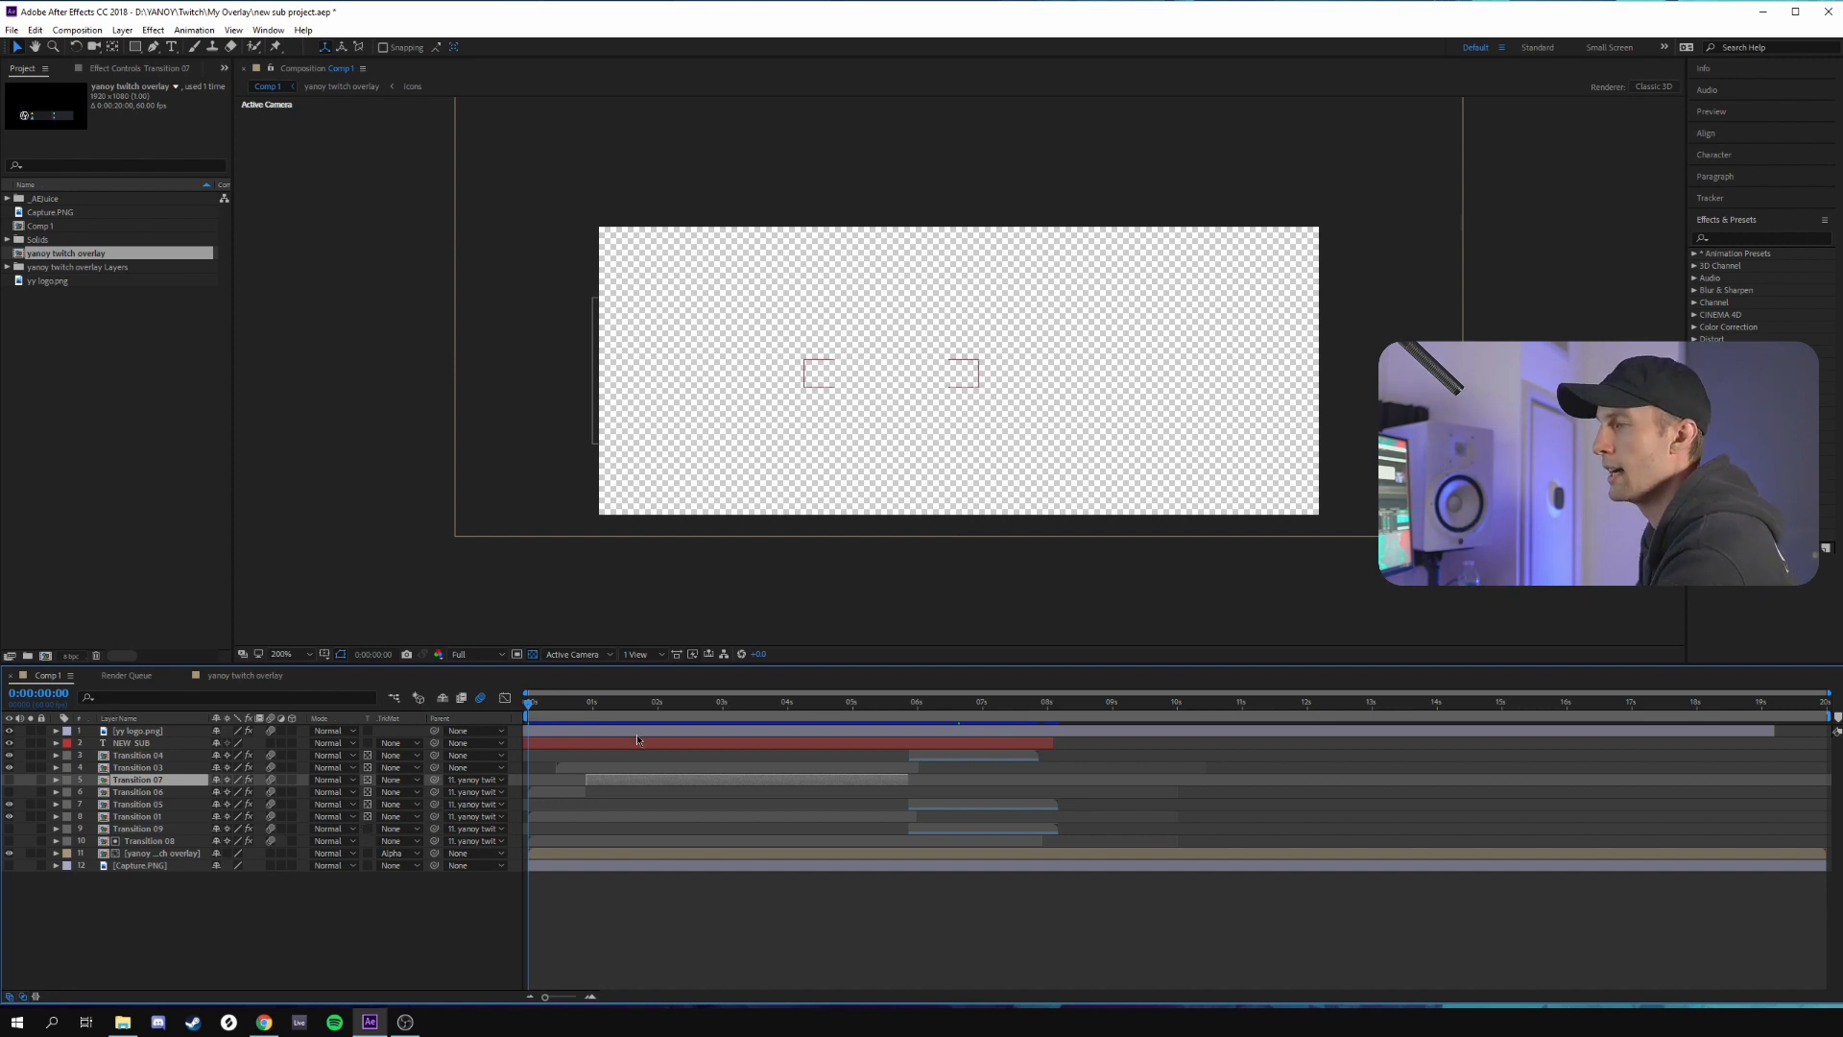
Scrub the matted alert from the start to 0:00:07:59 and inspect the transform properties of the overlay and Transition 08 layers
drag(538, 708, 936, 732)
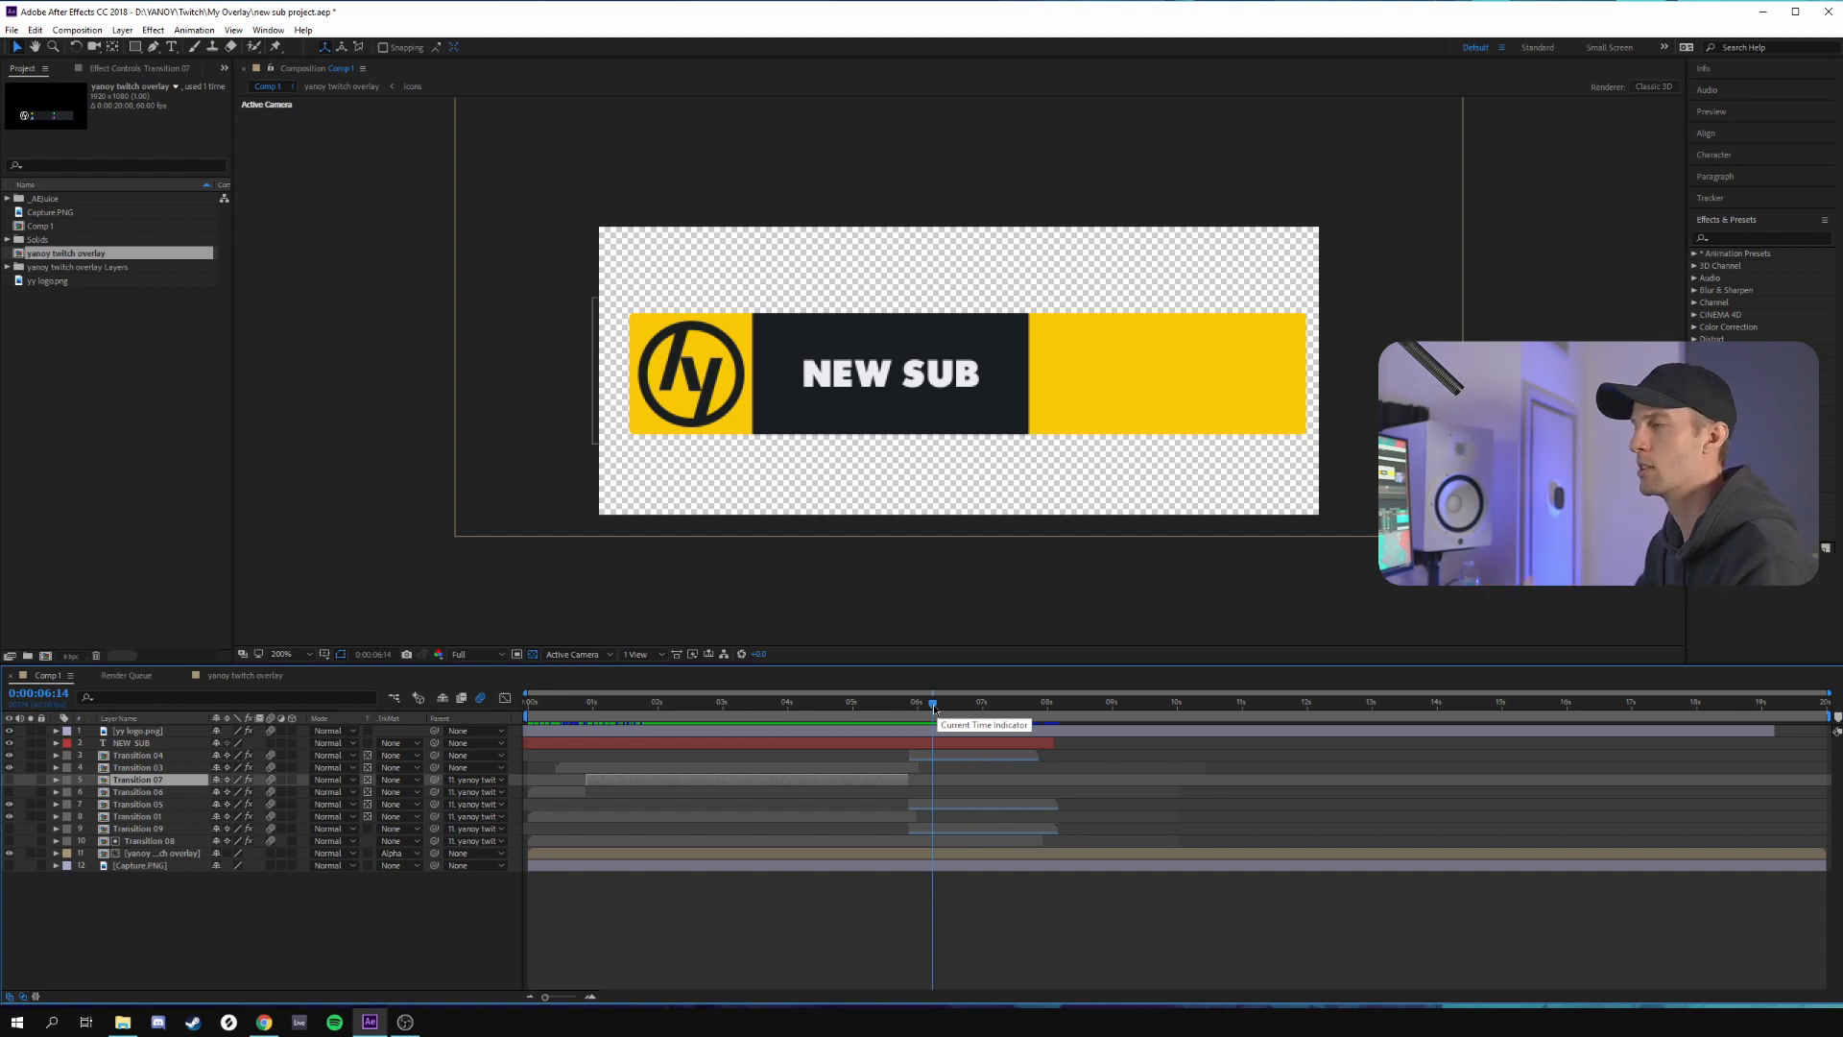
drag(933, 712, 991, 712)
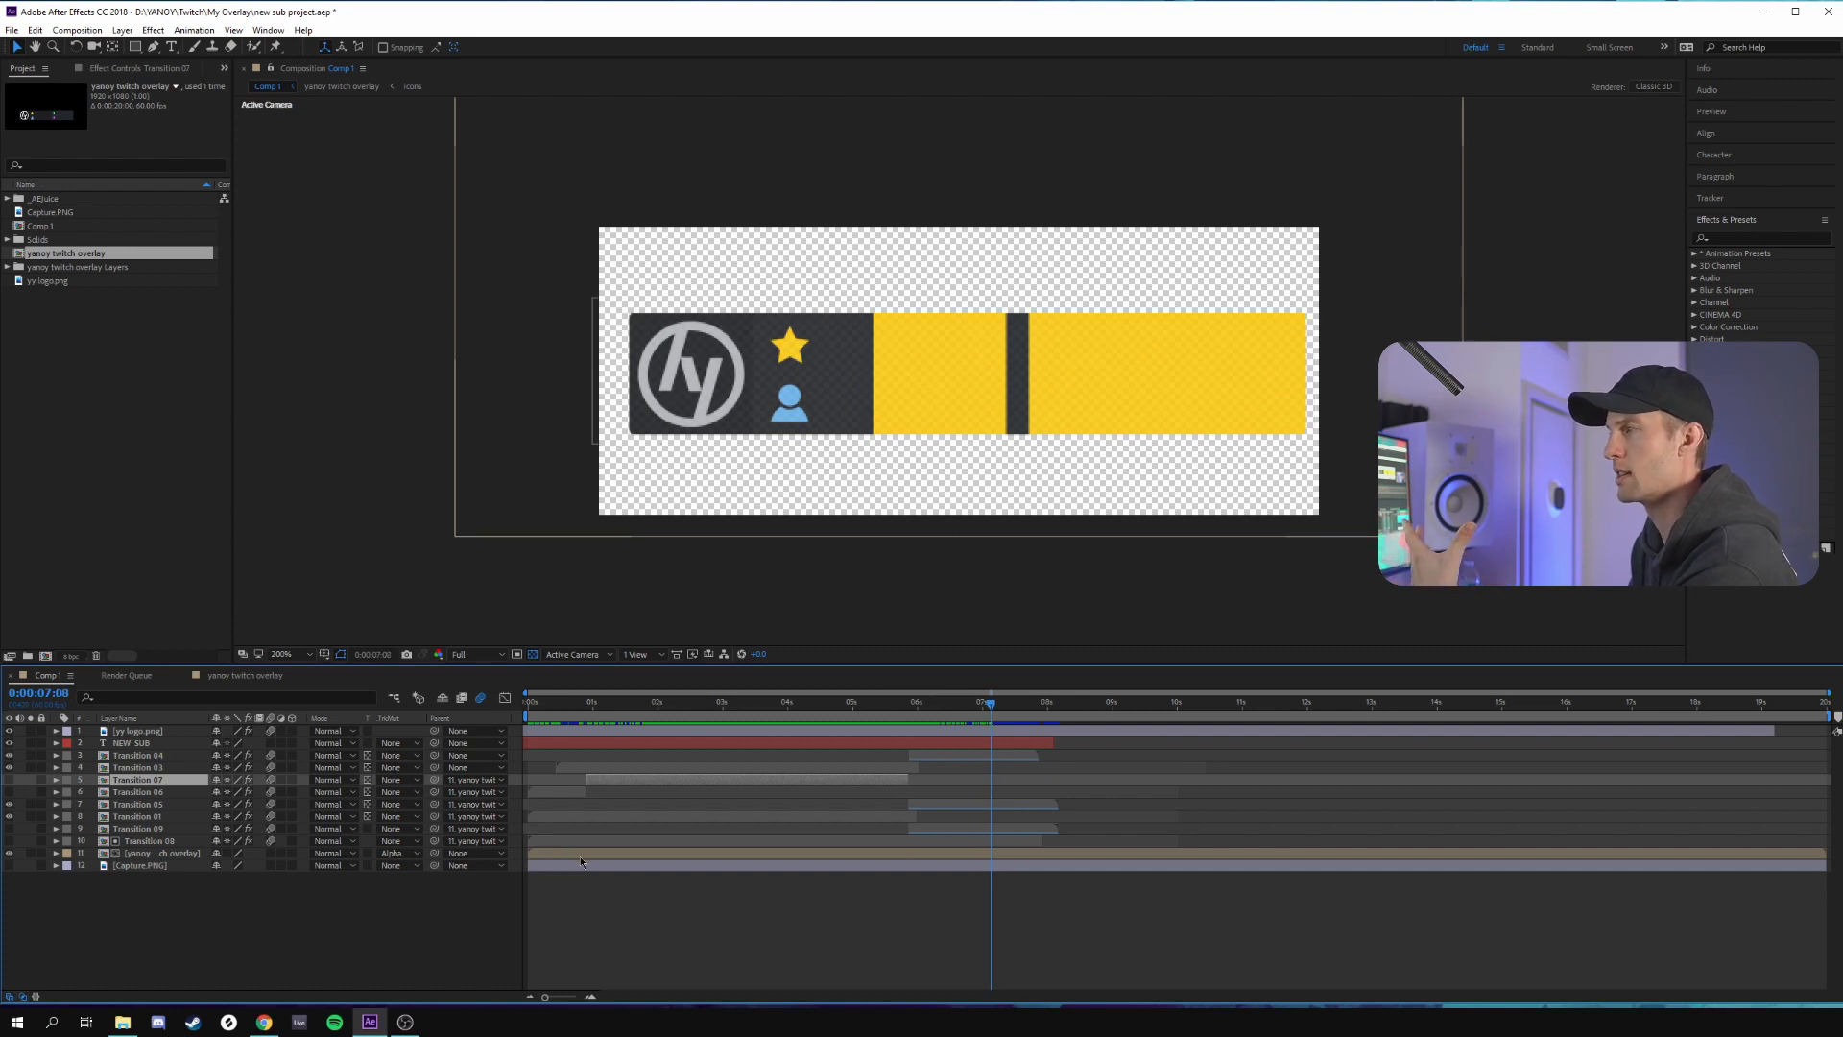
drag(996, 710, 1012, 711)
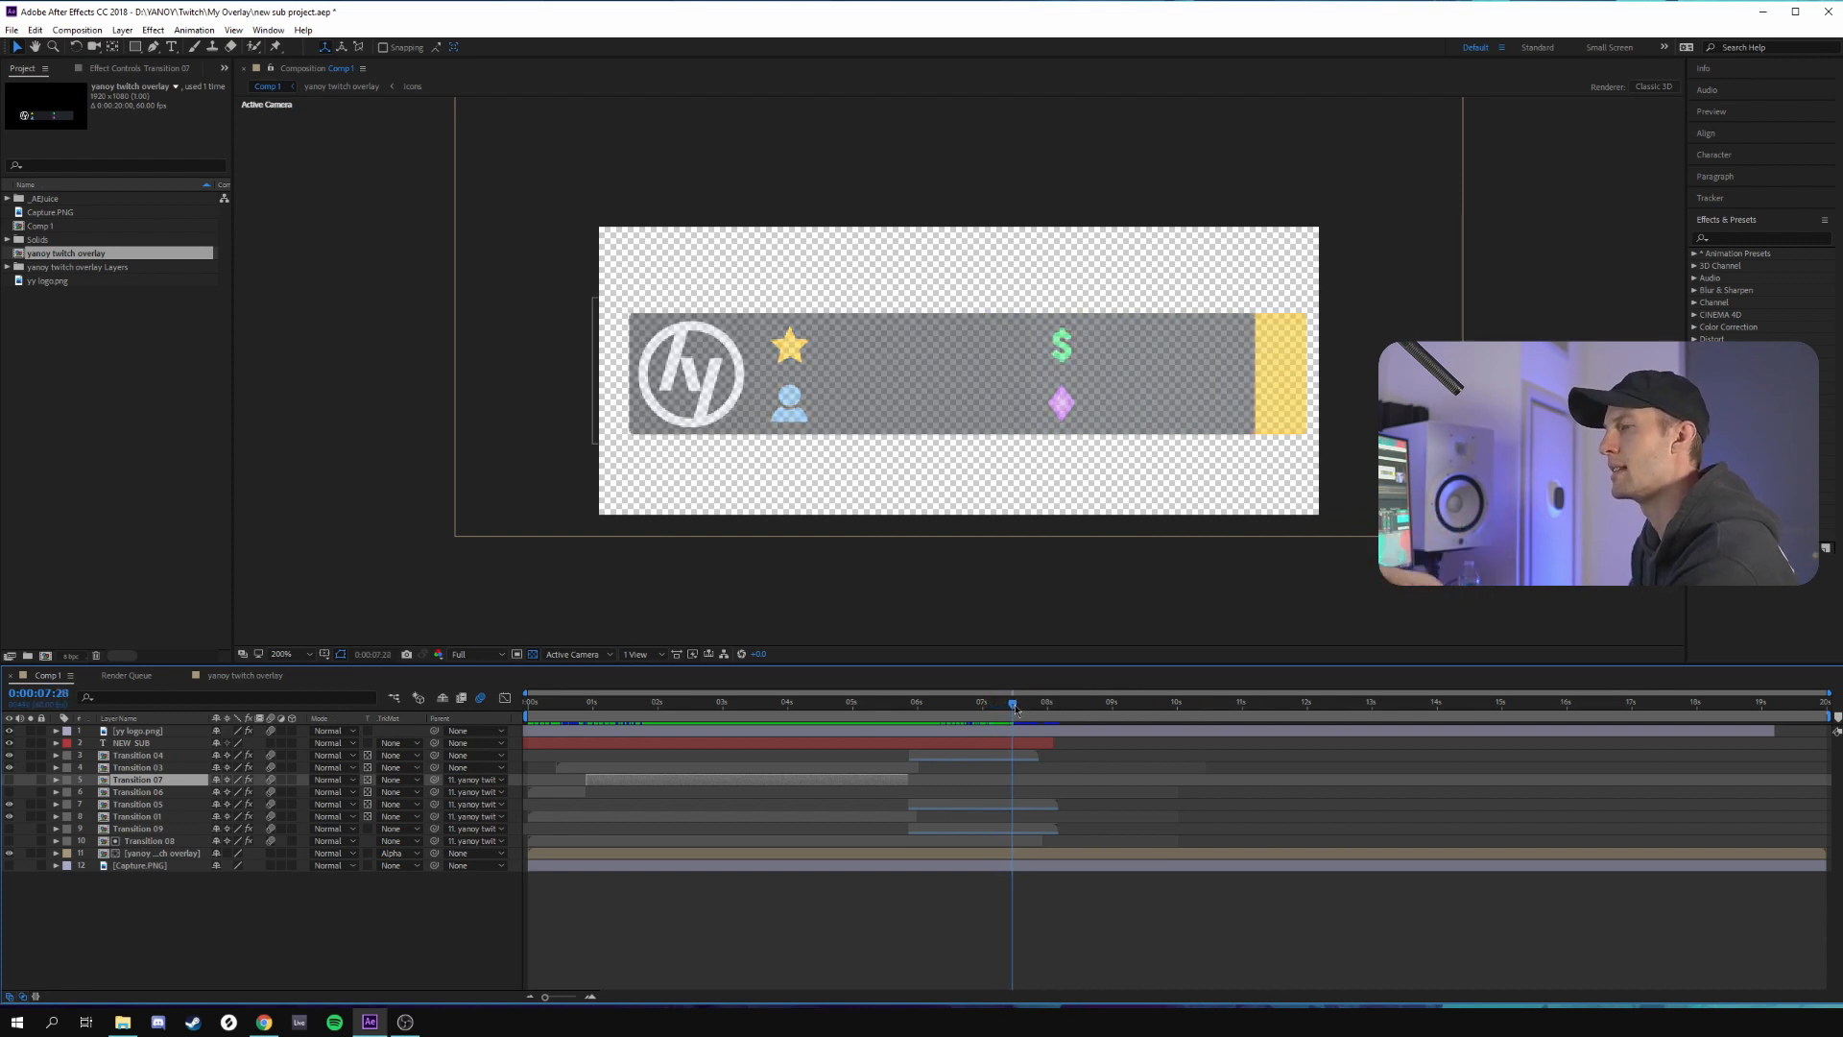
click(56, 854)
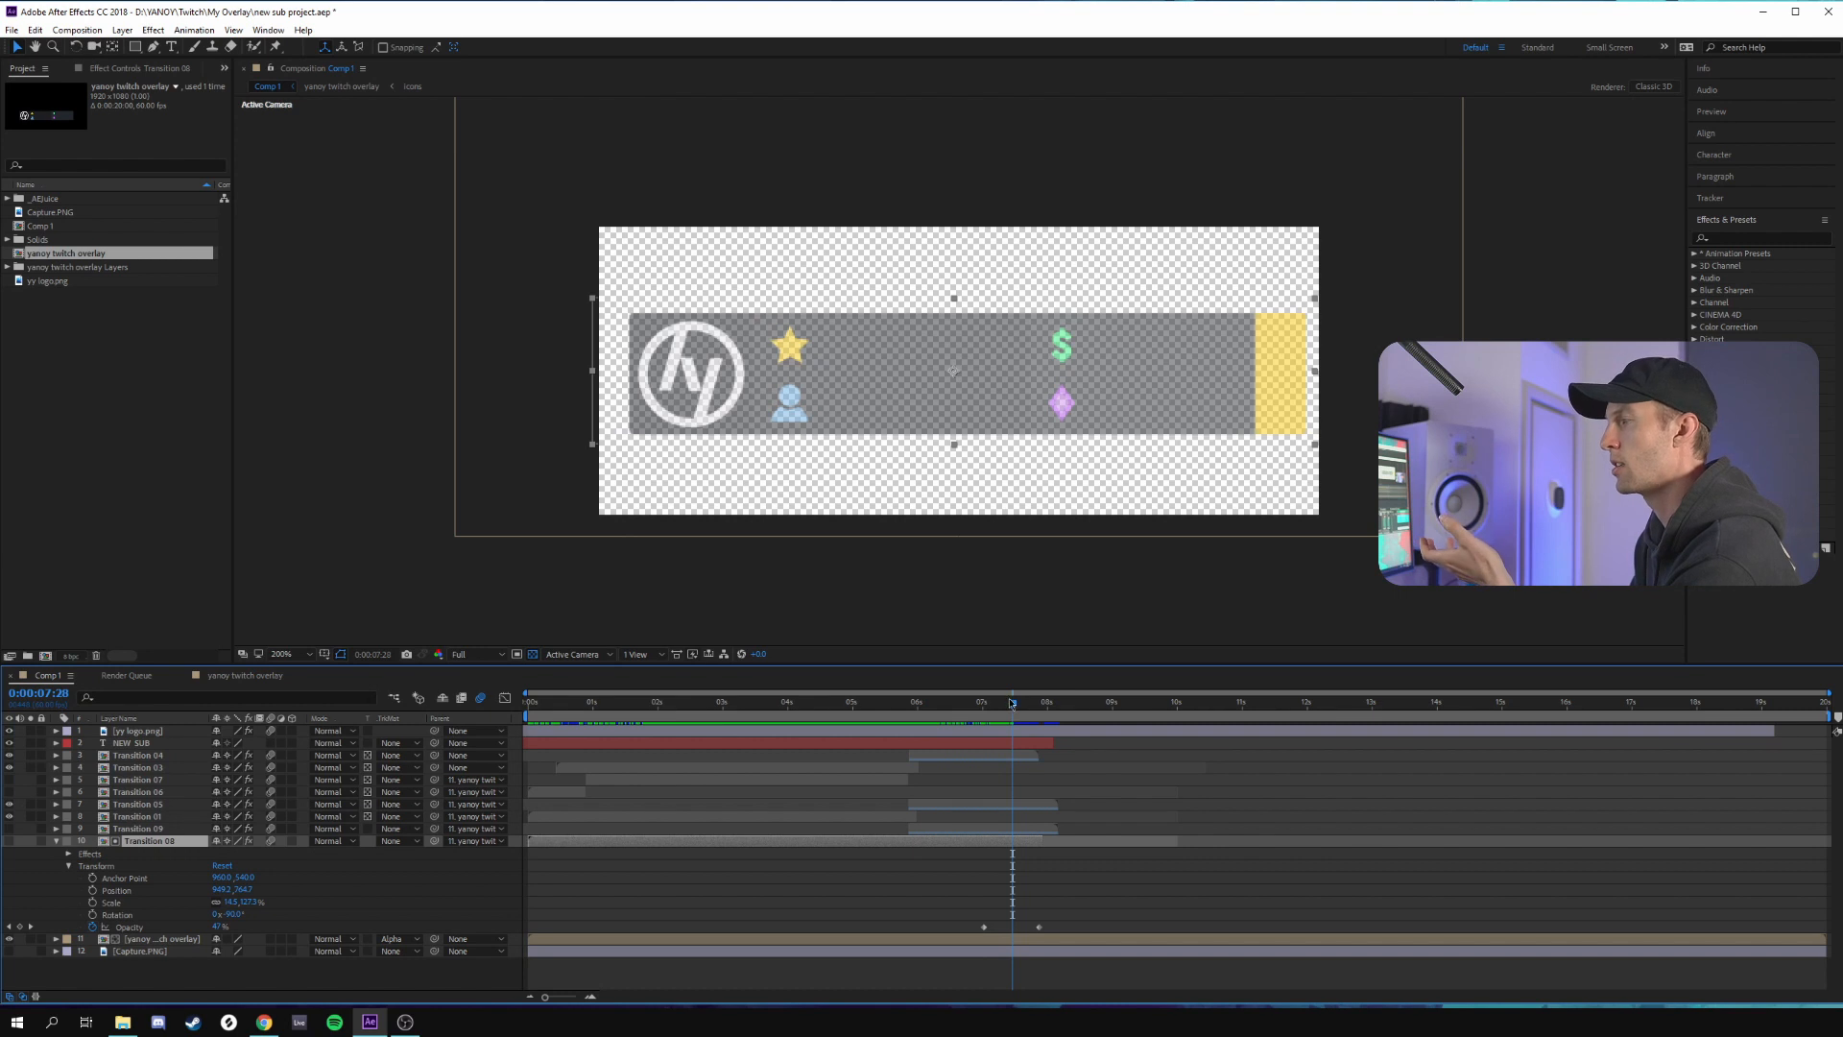
drag(982, 709, 1047, 710)
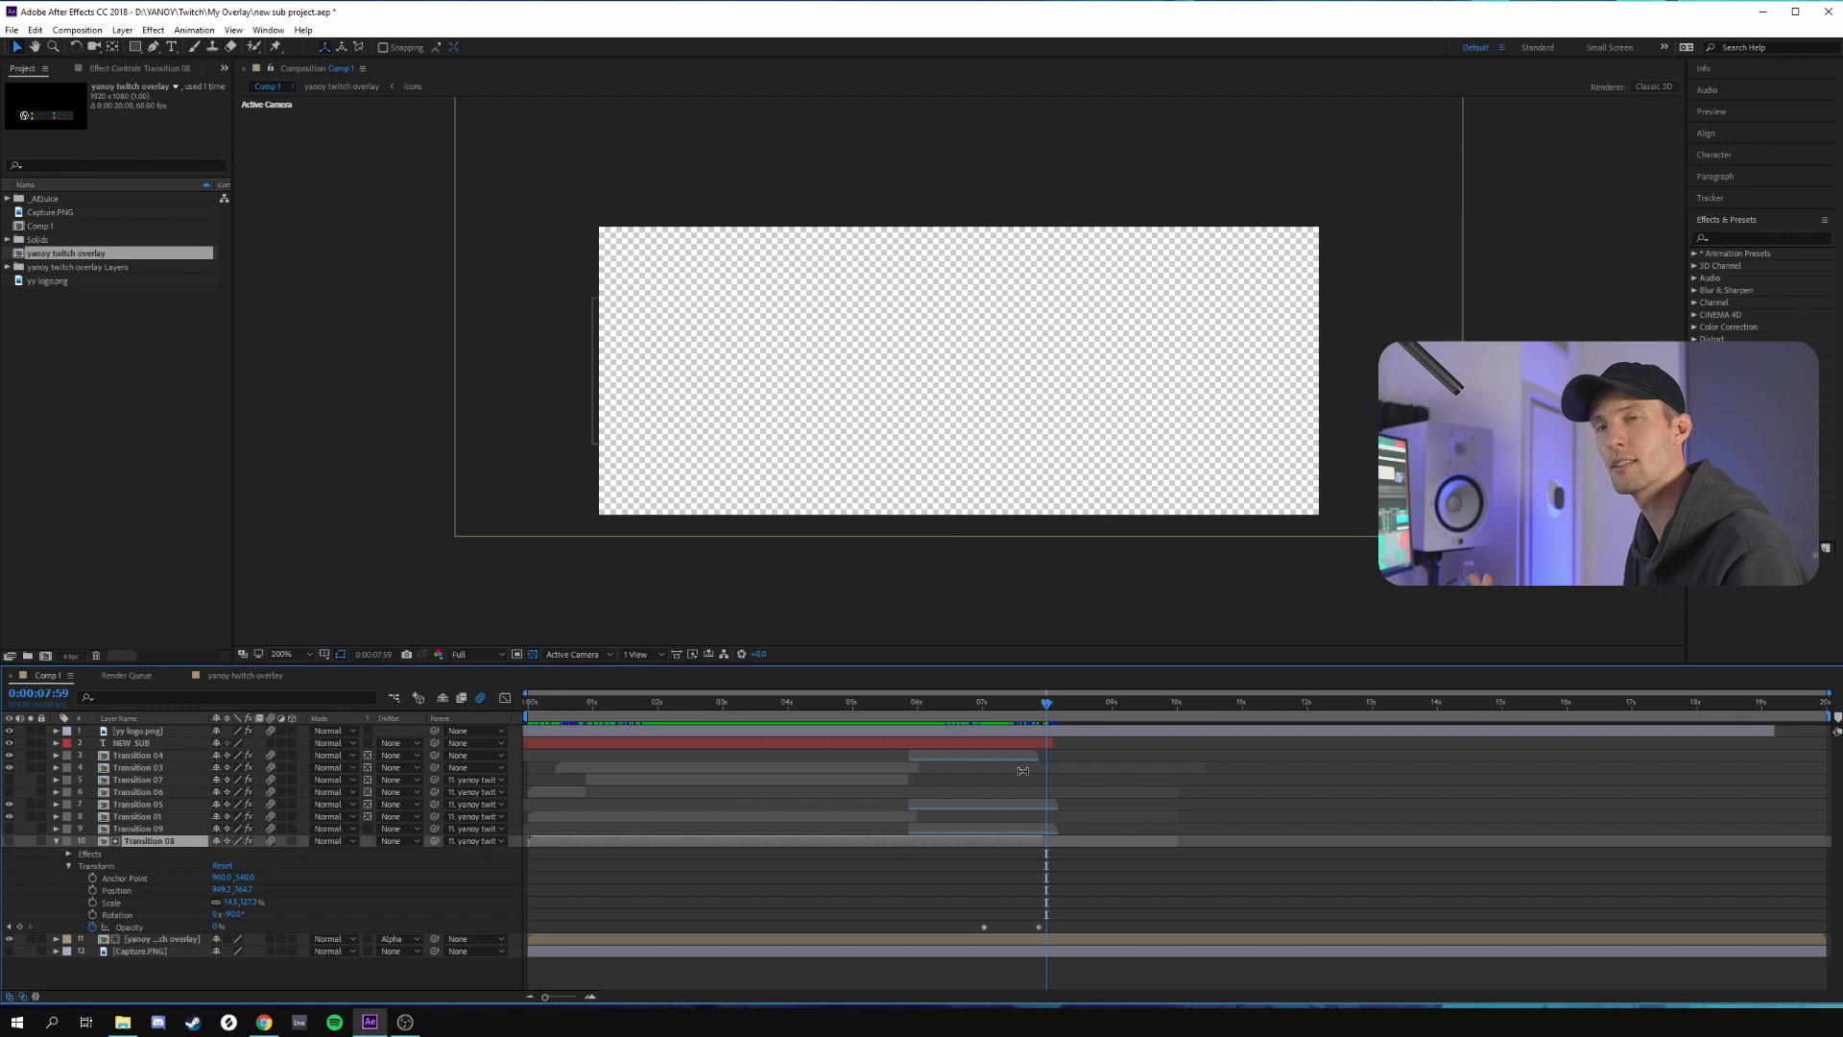
Switch to the Streamlabs Alert Box page in Chrome and review the subscription alert's layout, animation, image, sound, duration and custom code settings
key(alt+Tab)
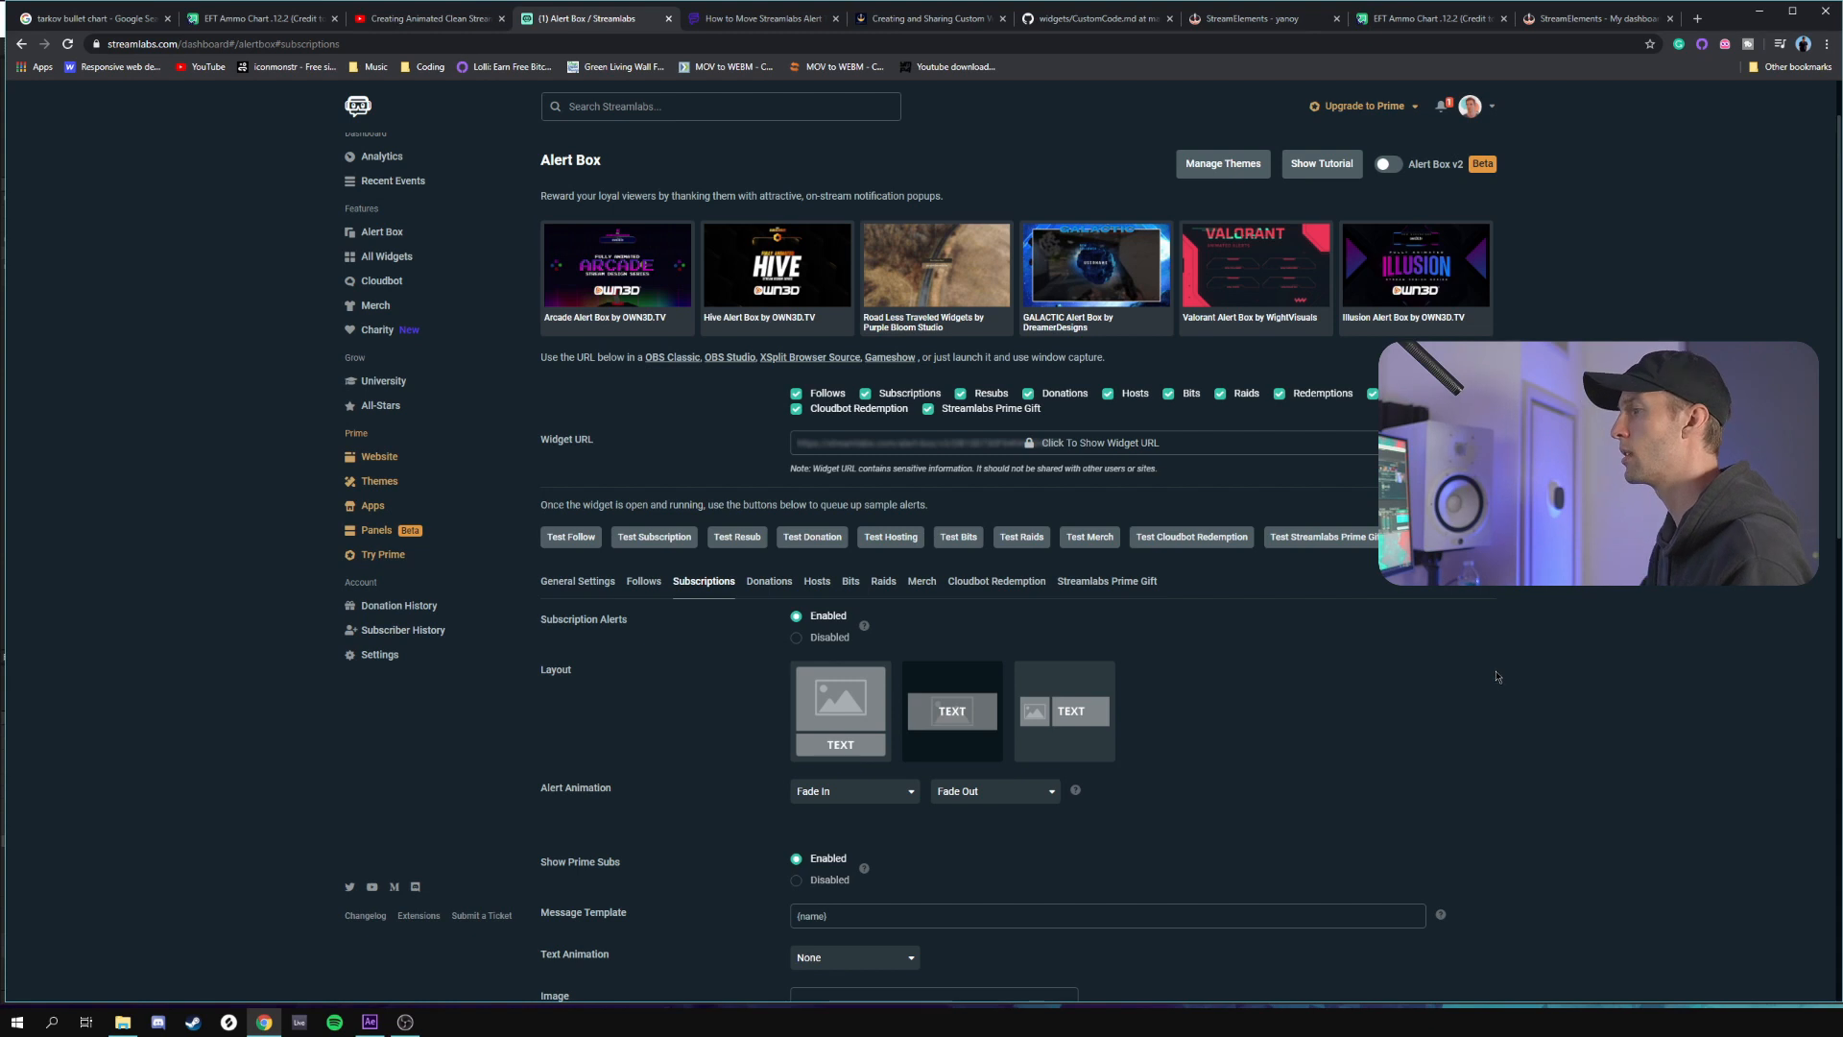
scroll(1495, 676, down, 2)
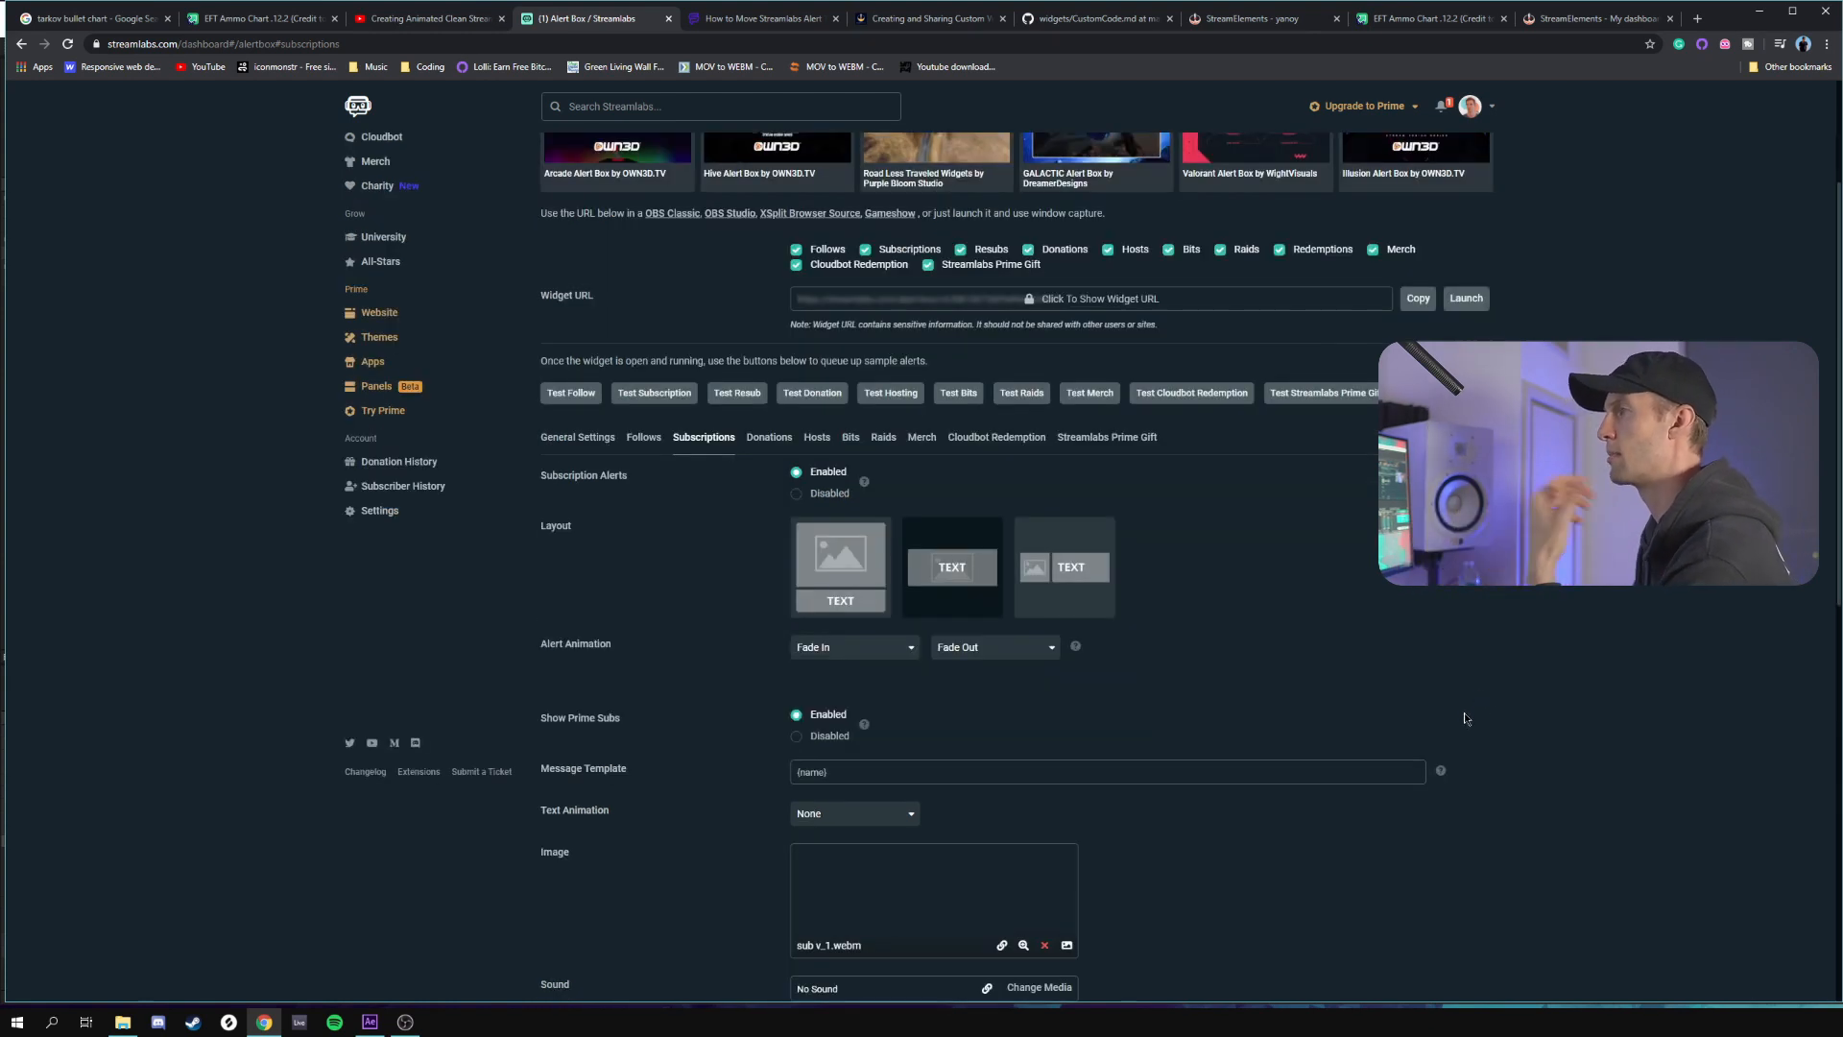
scroll(1450, 704, down, 1)
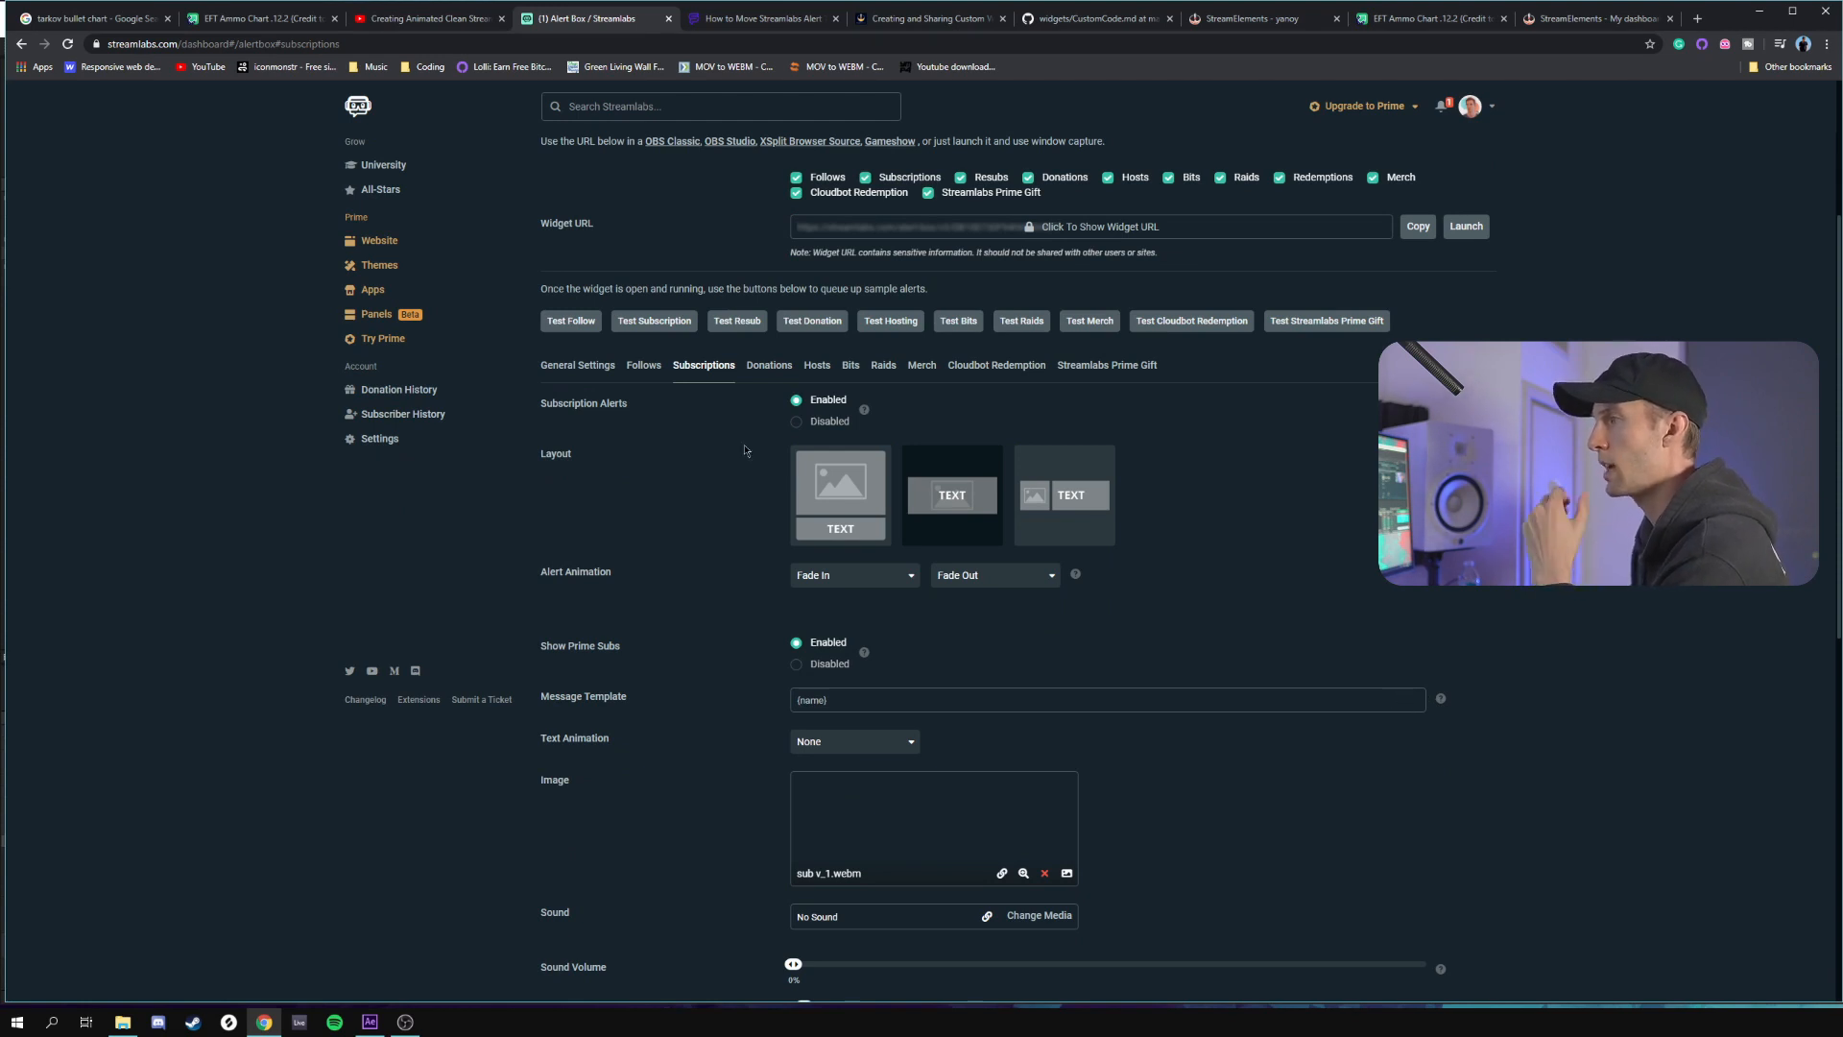
scroll(715, 491, down, 1)
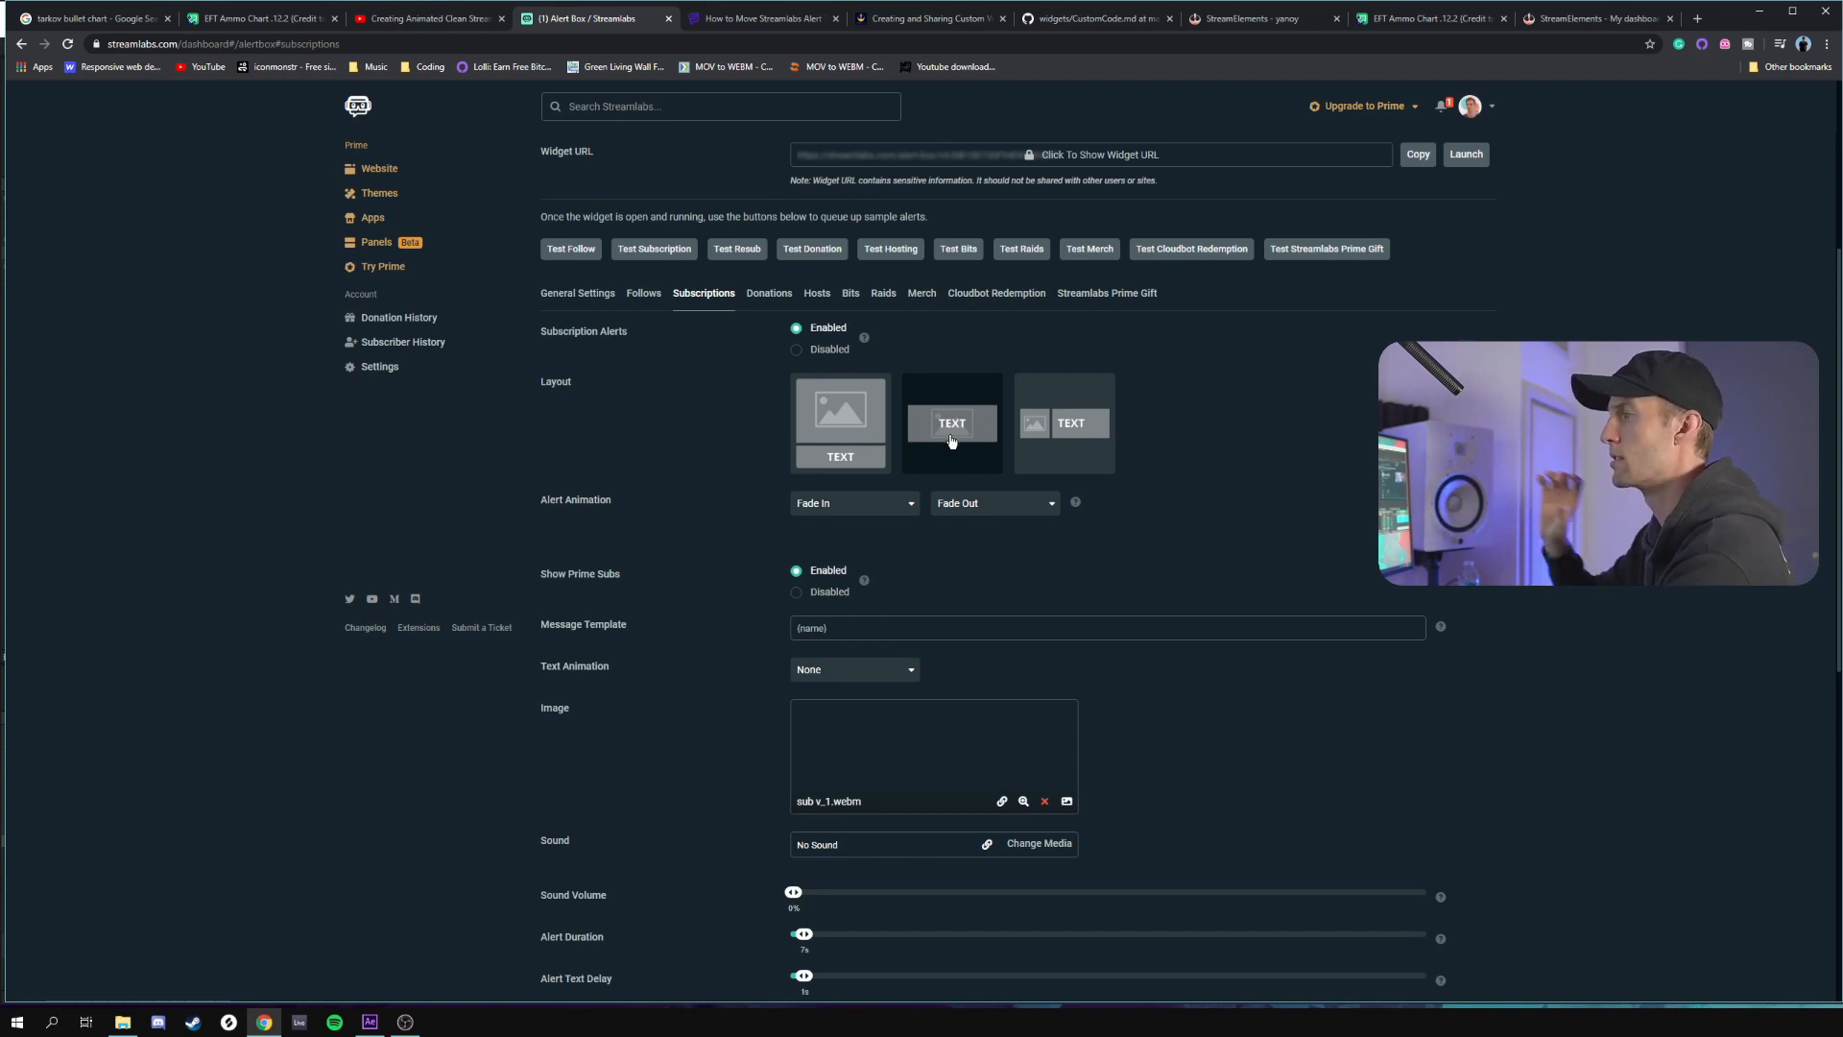
scroll(1072, 474, down, 1)
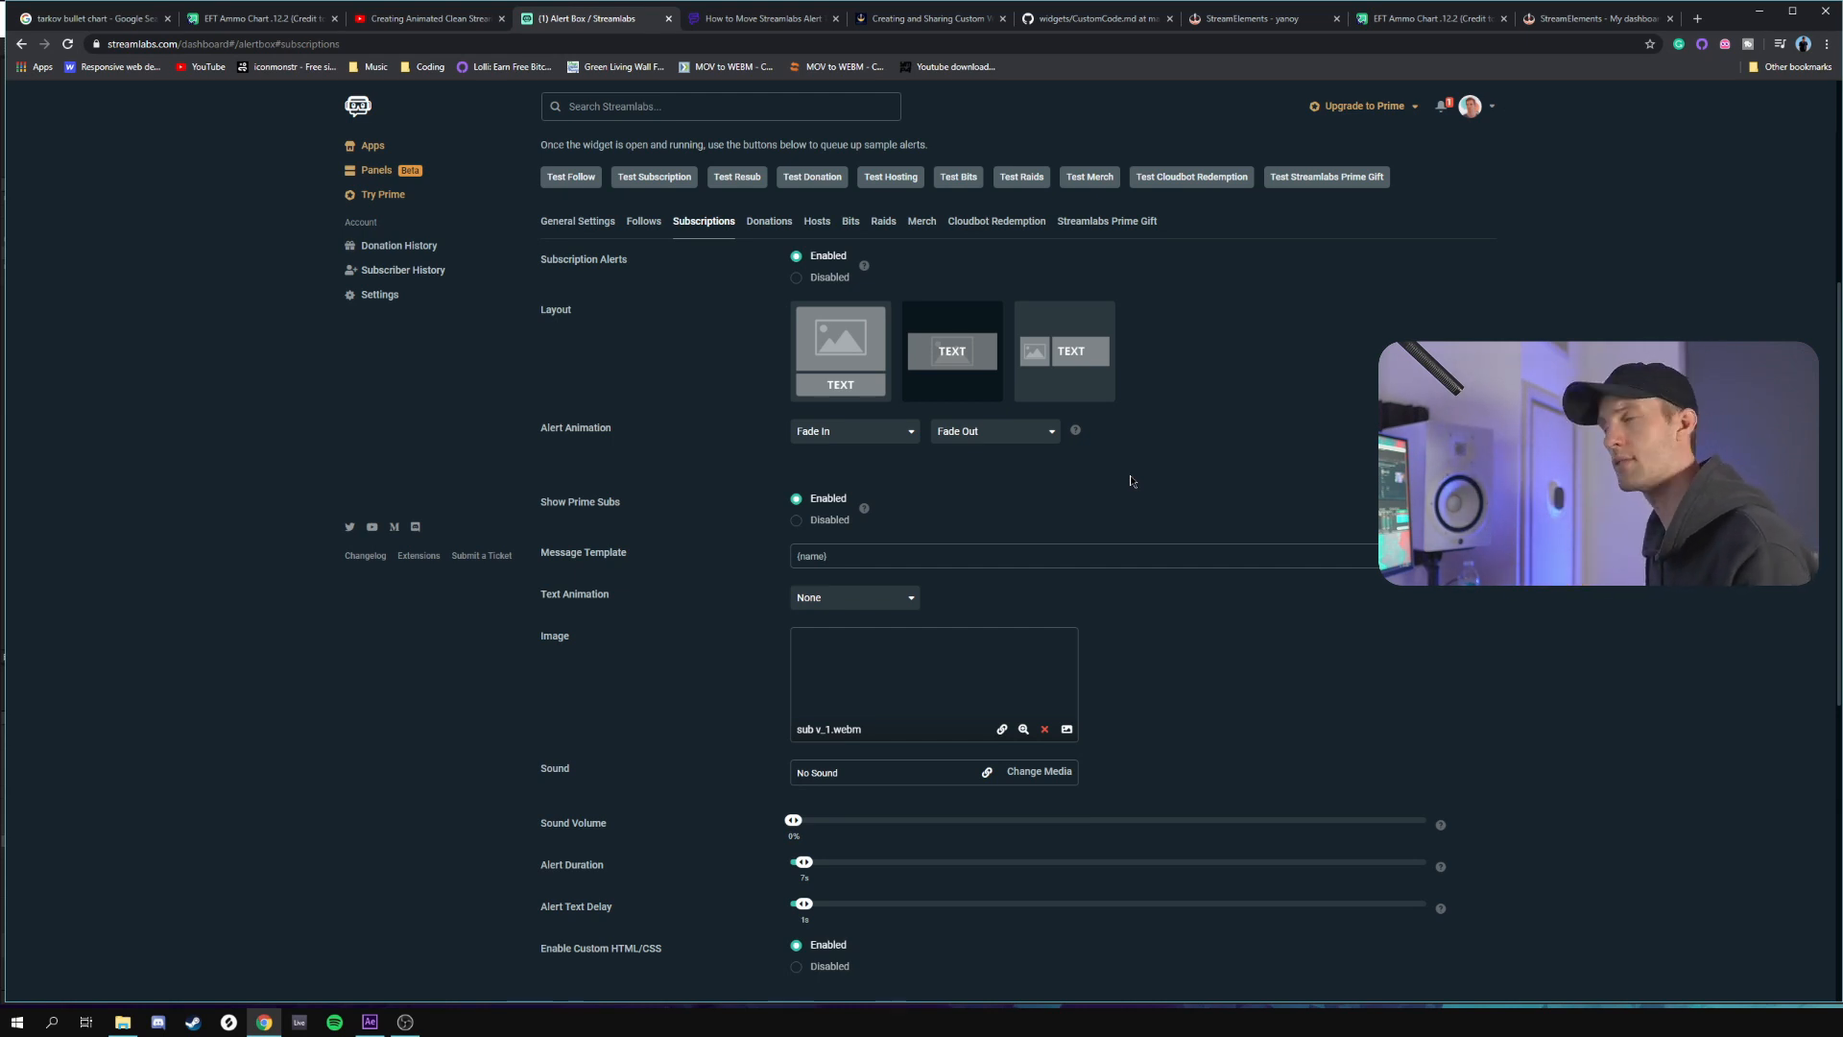
scroll(1133, 464, down, 1)
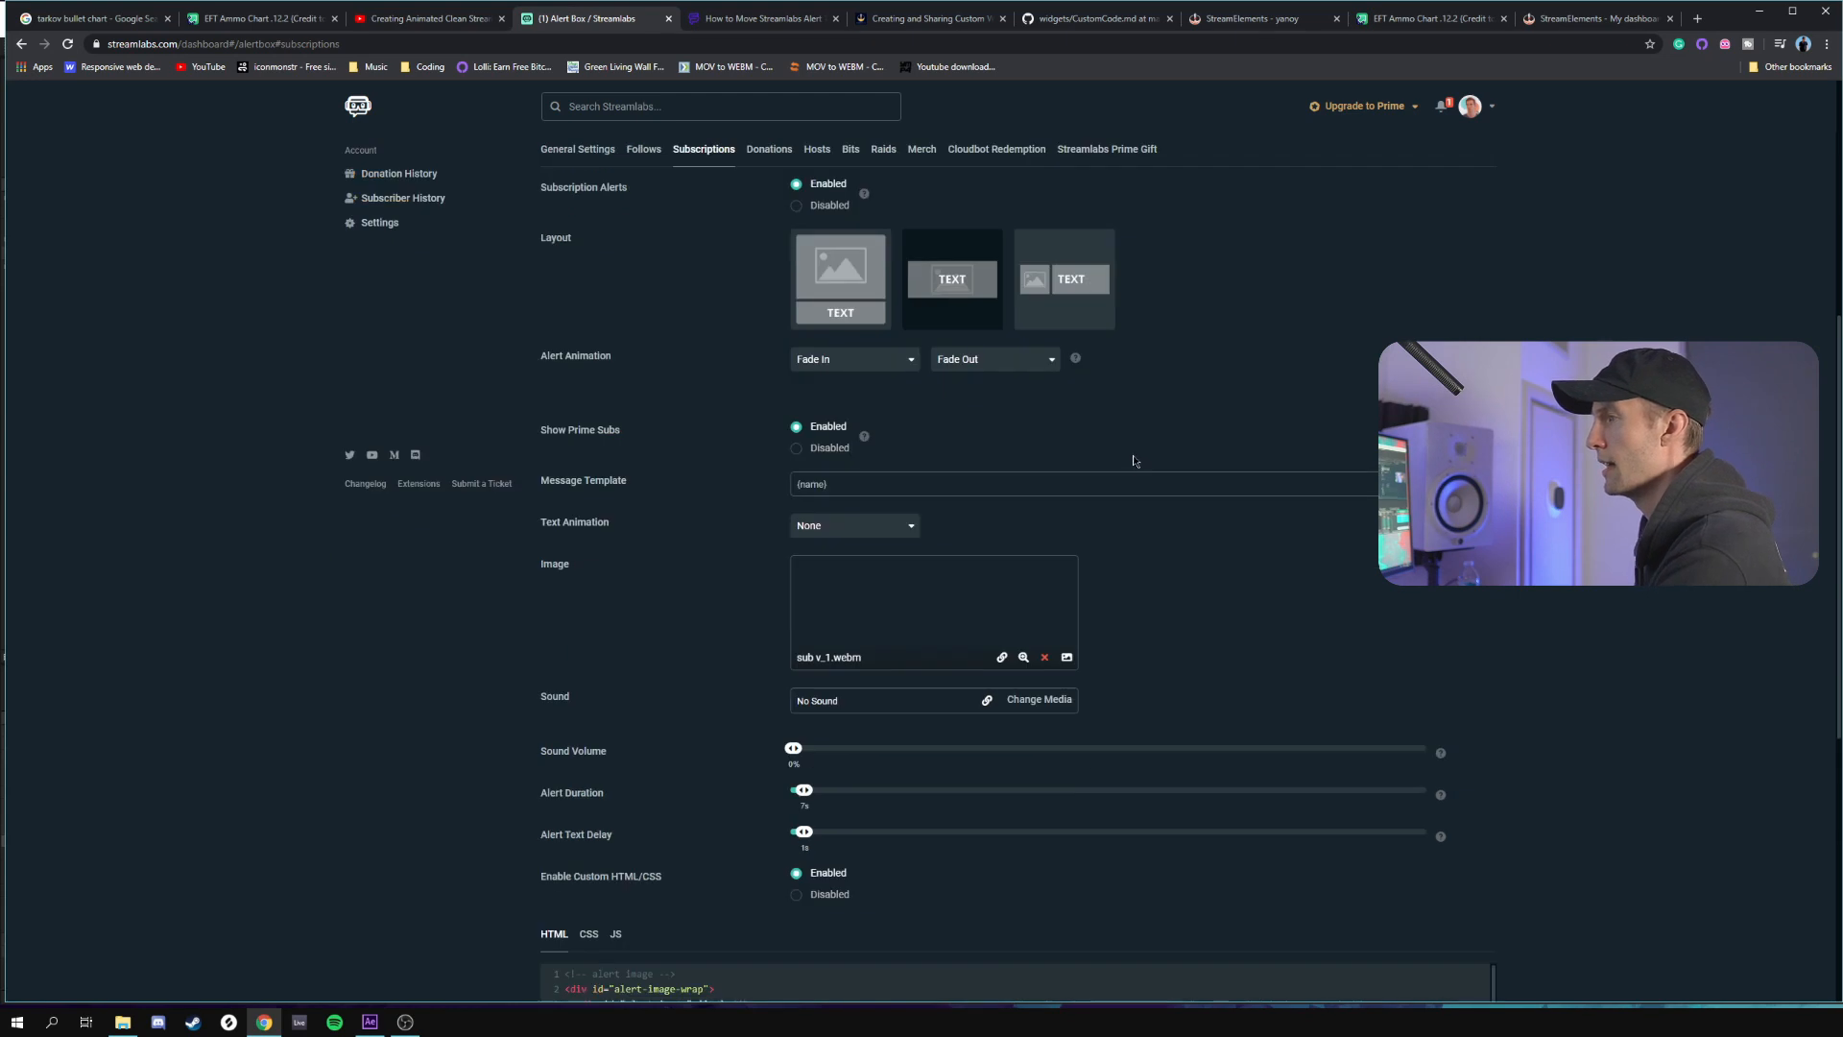
scroll(1134, 462, down, 2)
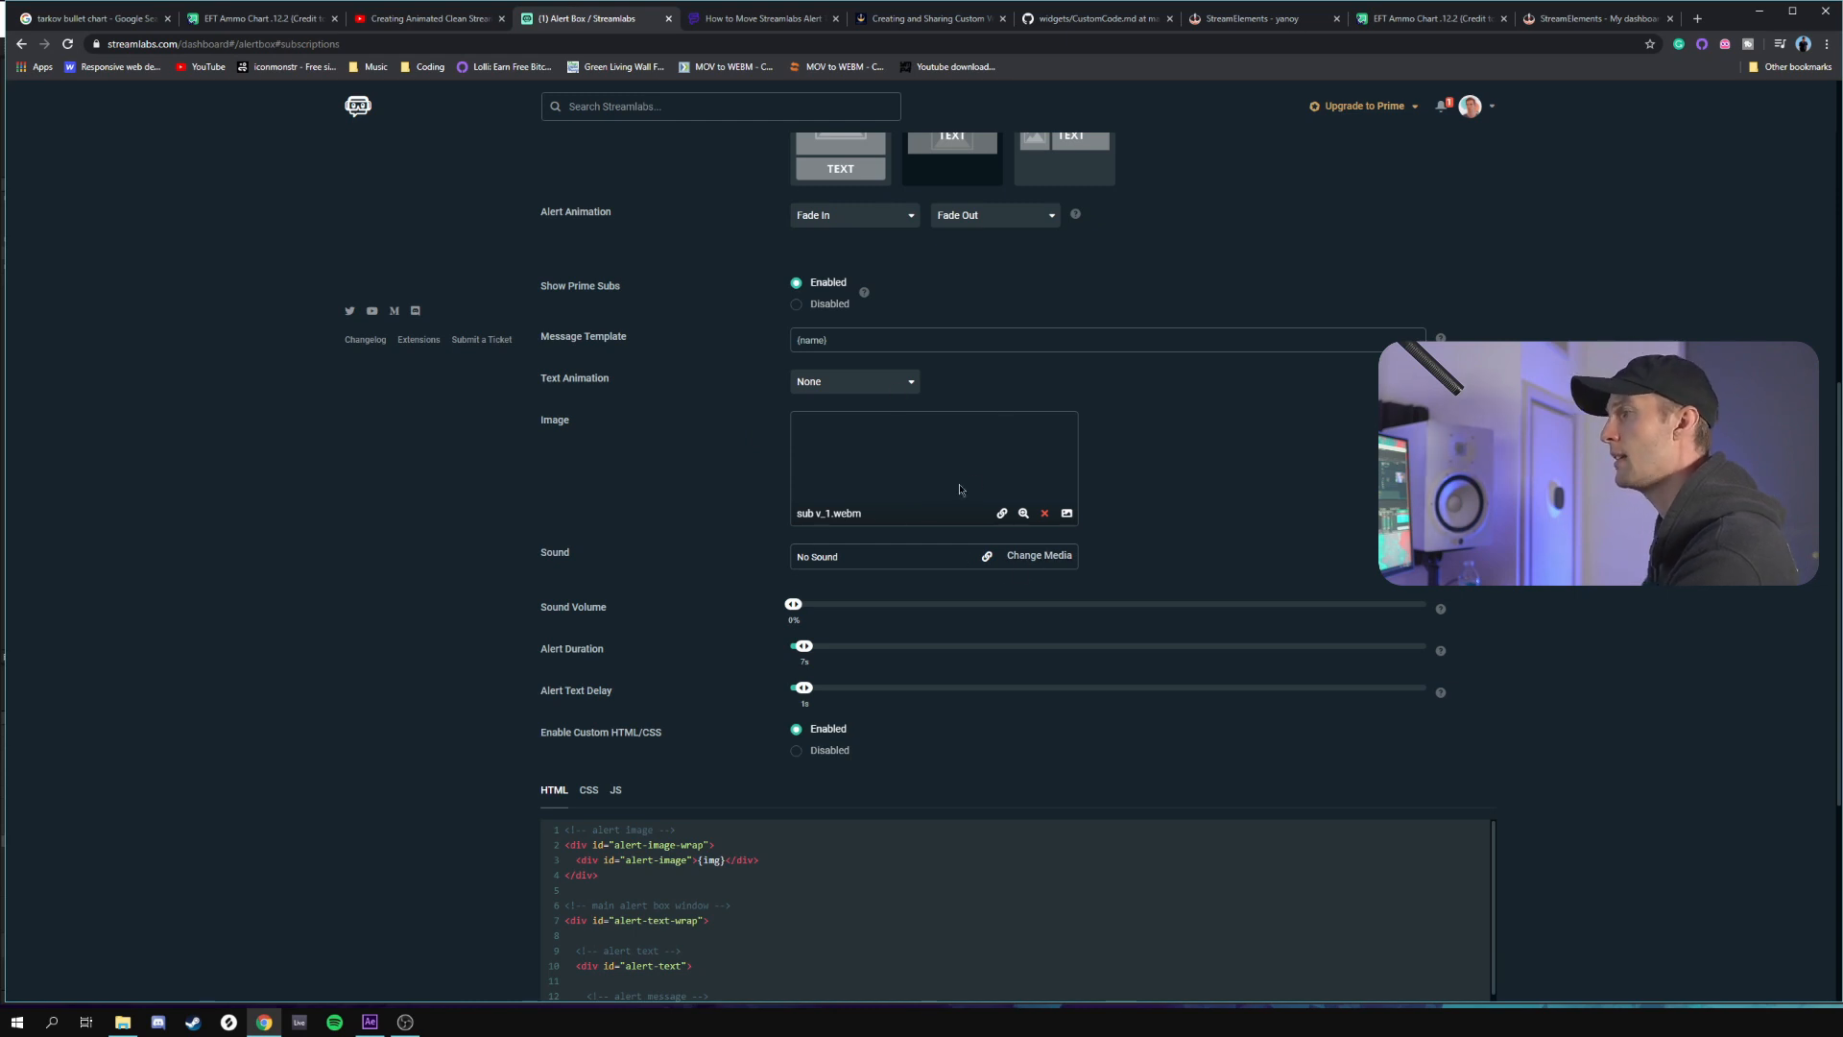
scroll(1016, 500, down, 3)
scroll(1016, 500, down, 1)
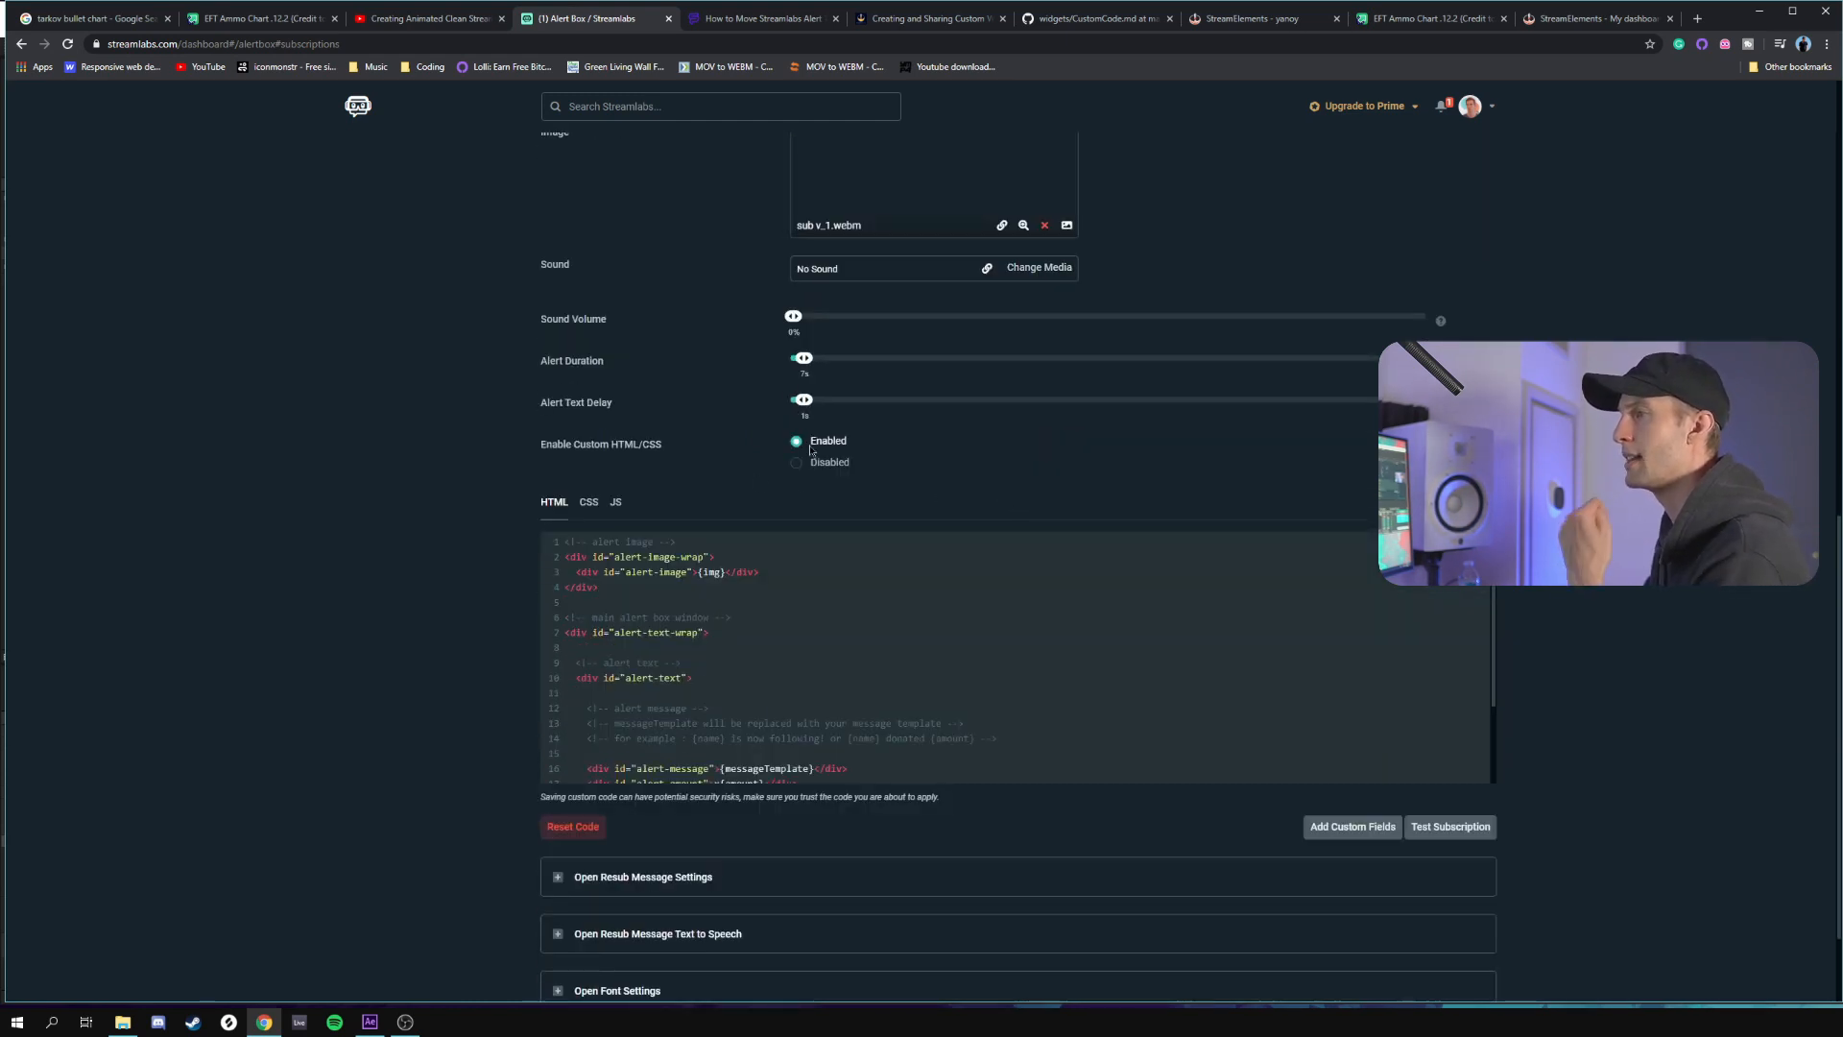
scroll(845, 581, down, 1)
scroll(845, 582, up, 1)
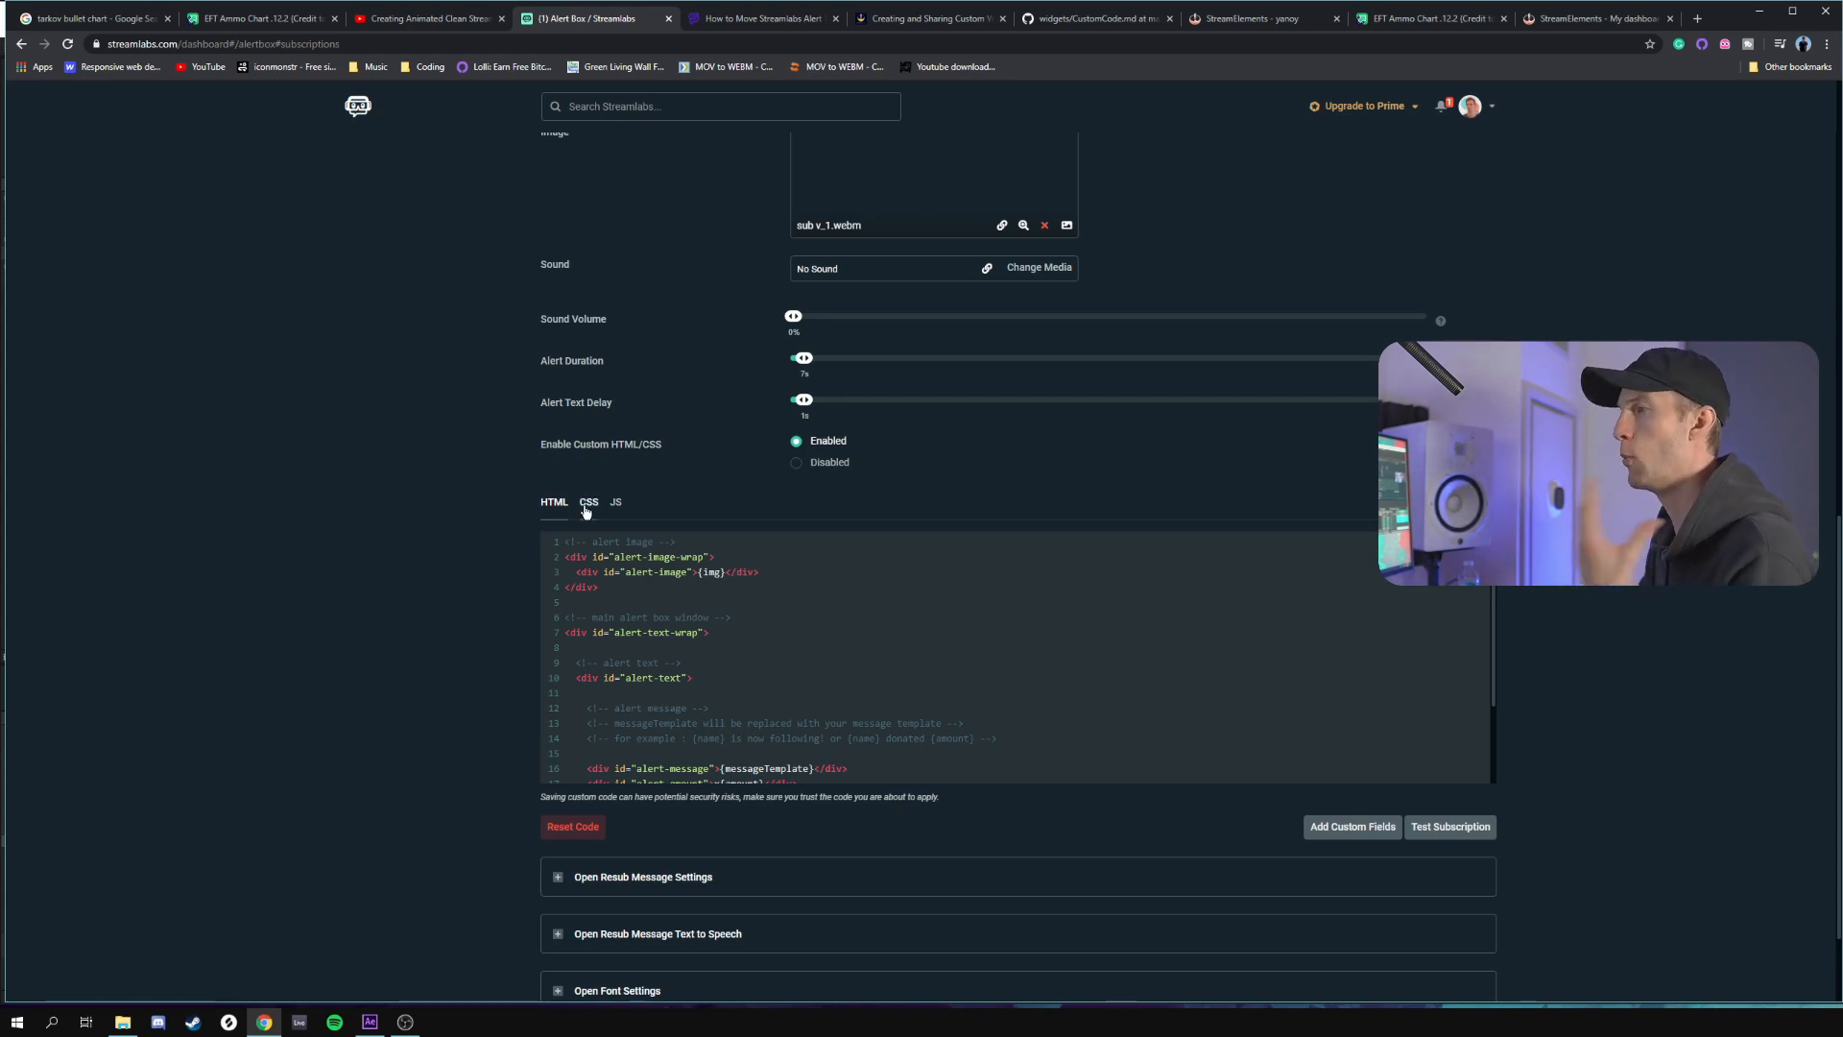
Examine the custom HTML of the subscription alert, highlighting the messageTemplate and amount placeholders
scroll(817, 656, down, 2)
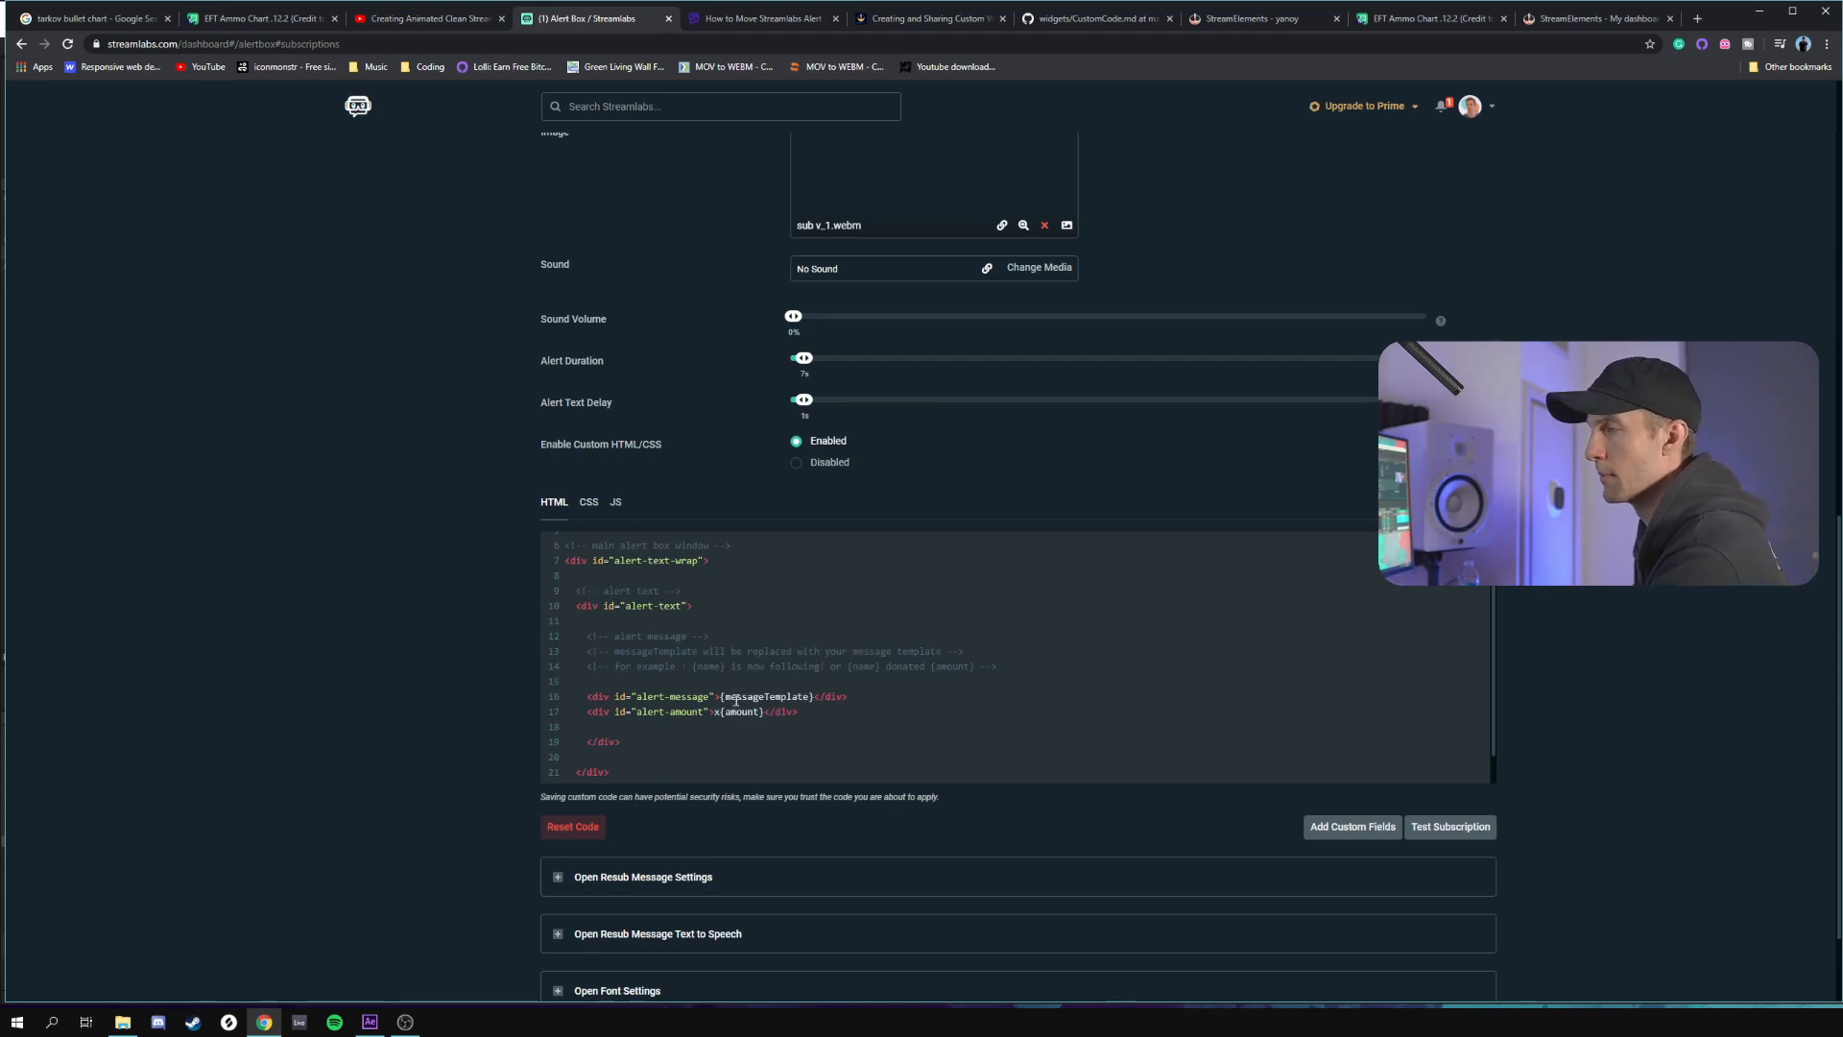
drag(726, 697, 802, 701)
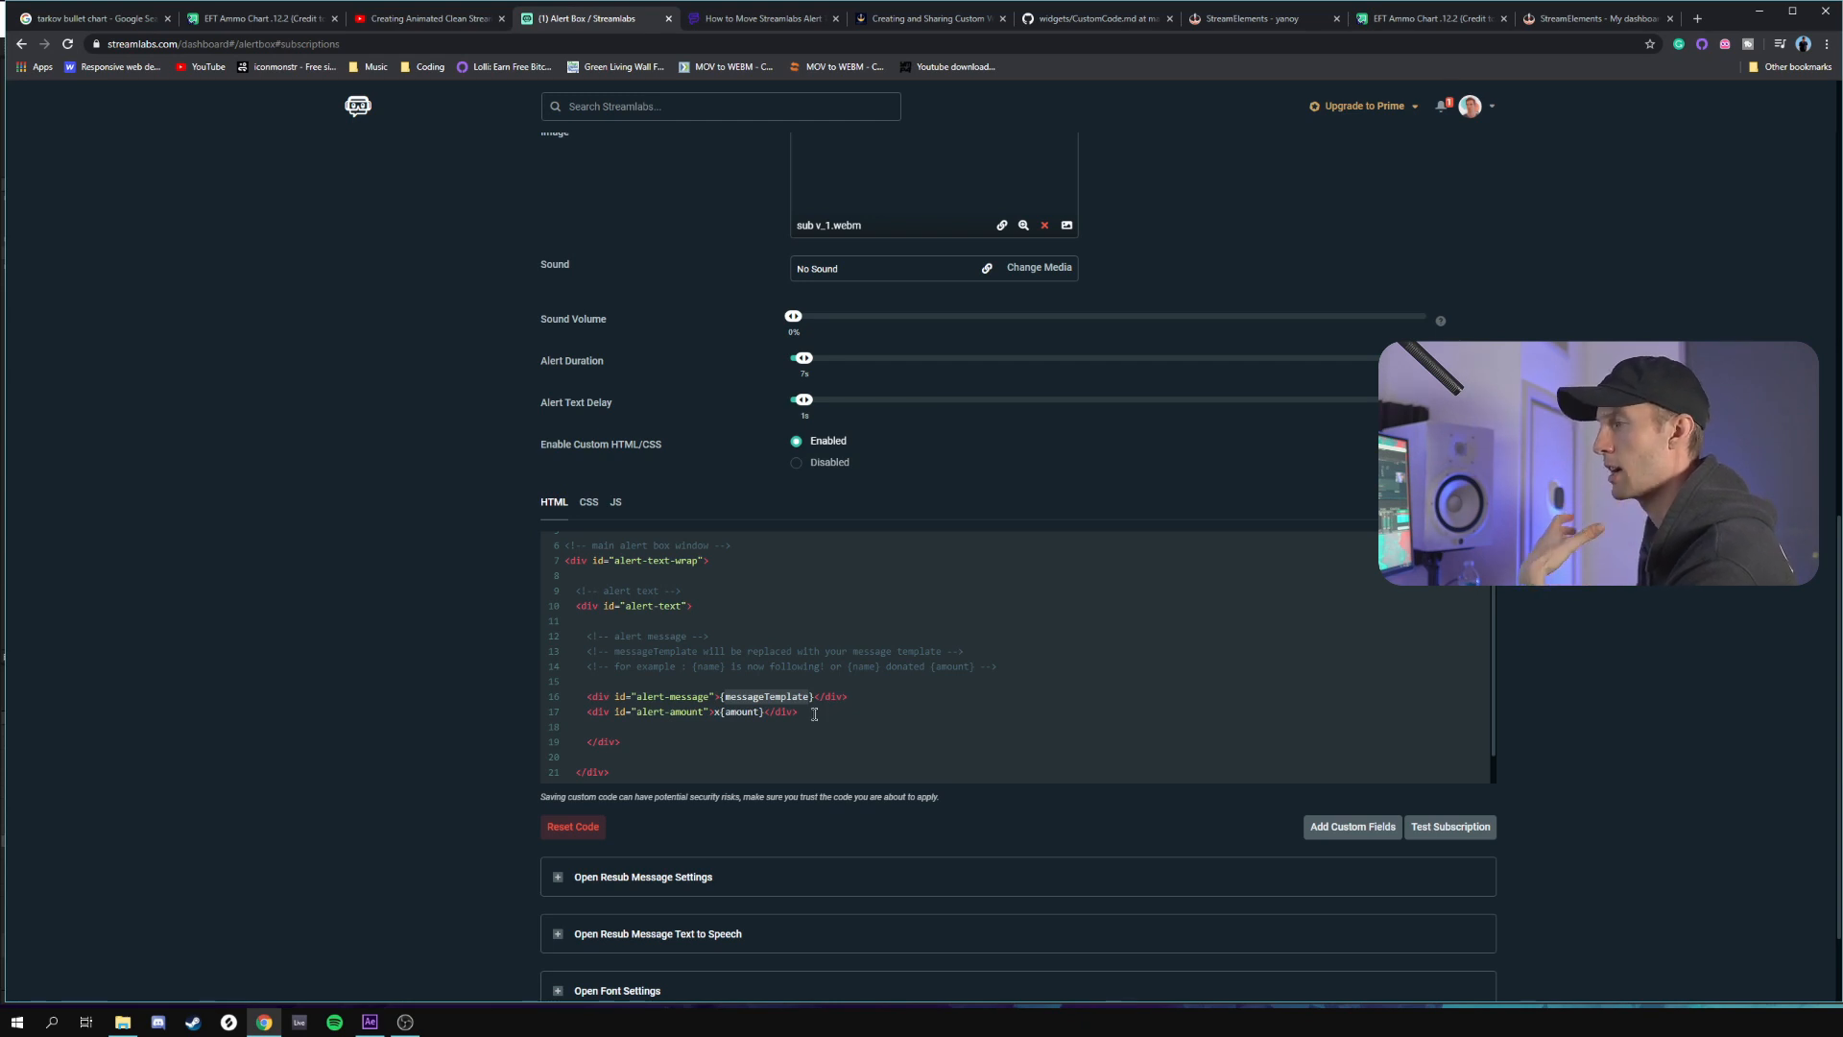
click(768, 715)
double_click(761, 713)
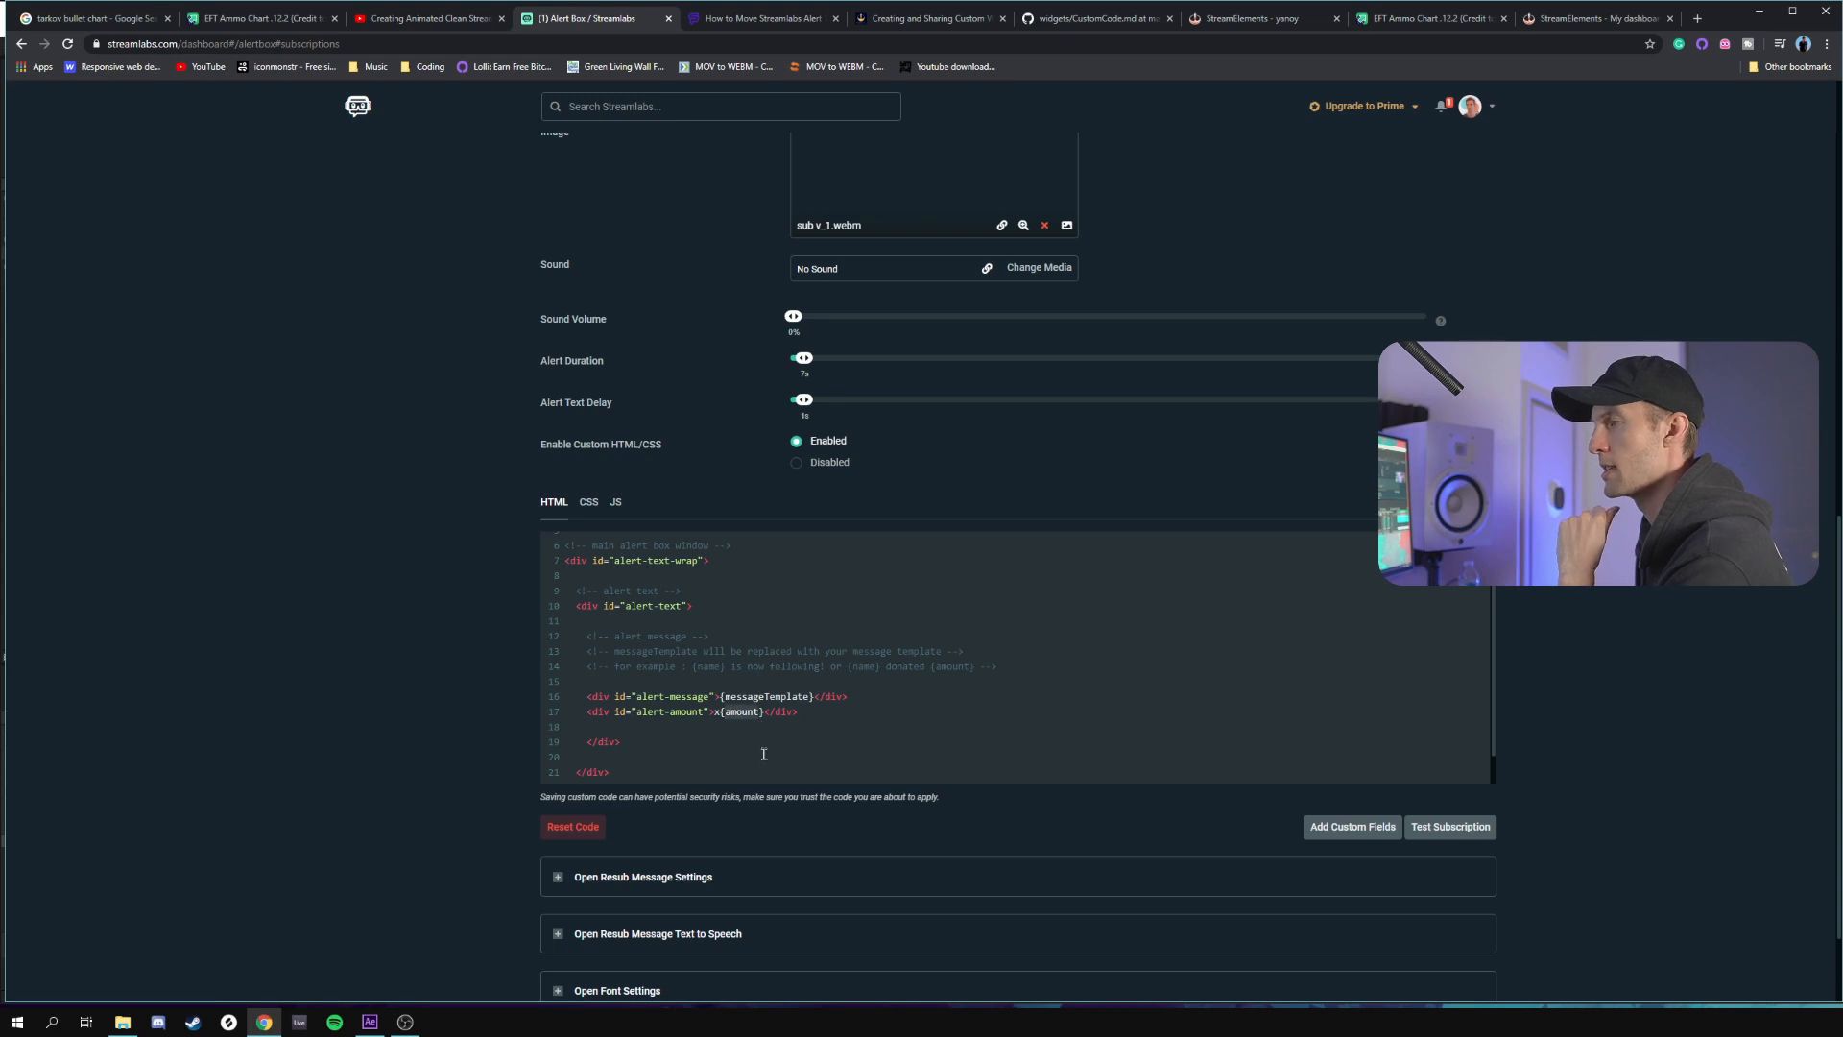
click(815, 738)
Examine the subscription alert's custom CSS, highlighting the alert-user-message and alert-user-amount selectors and the margin-left declaration in each rule
click(590, 503)
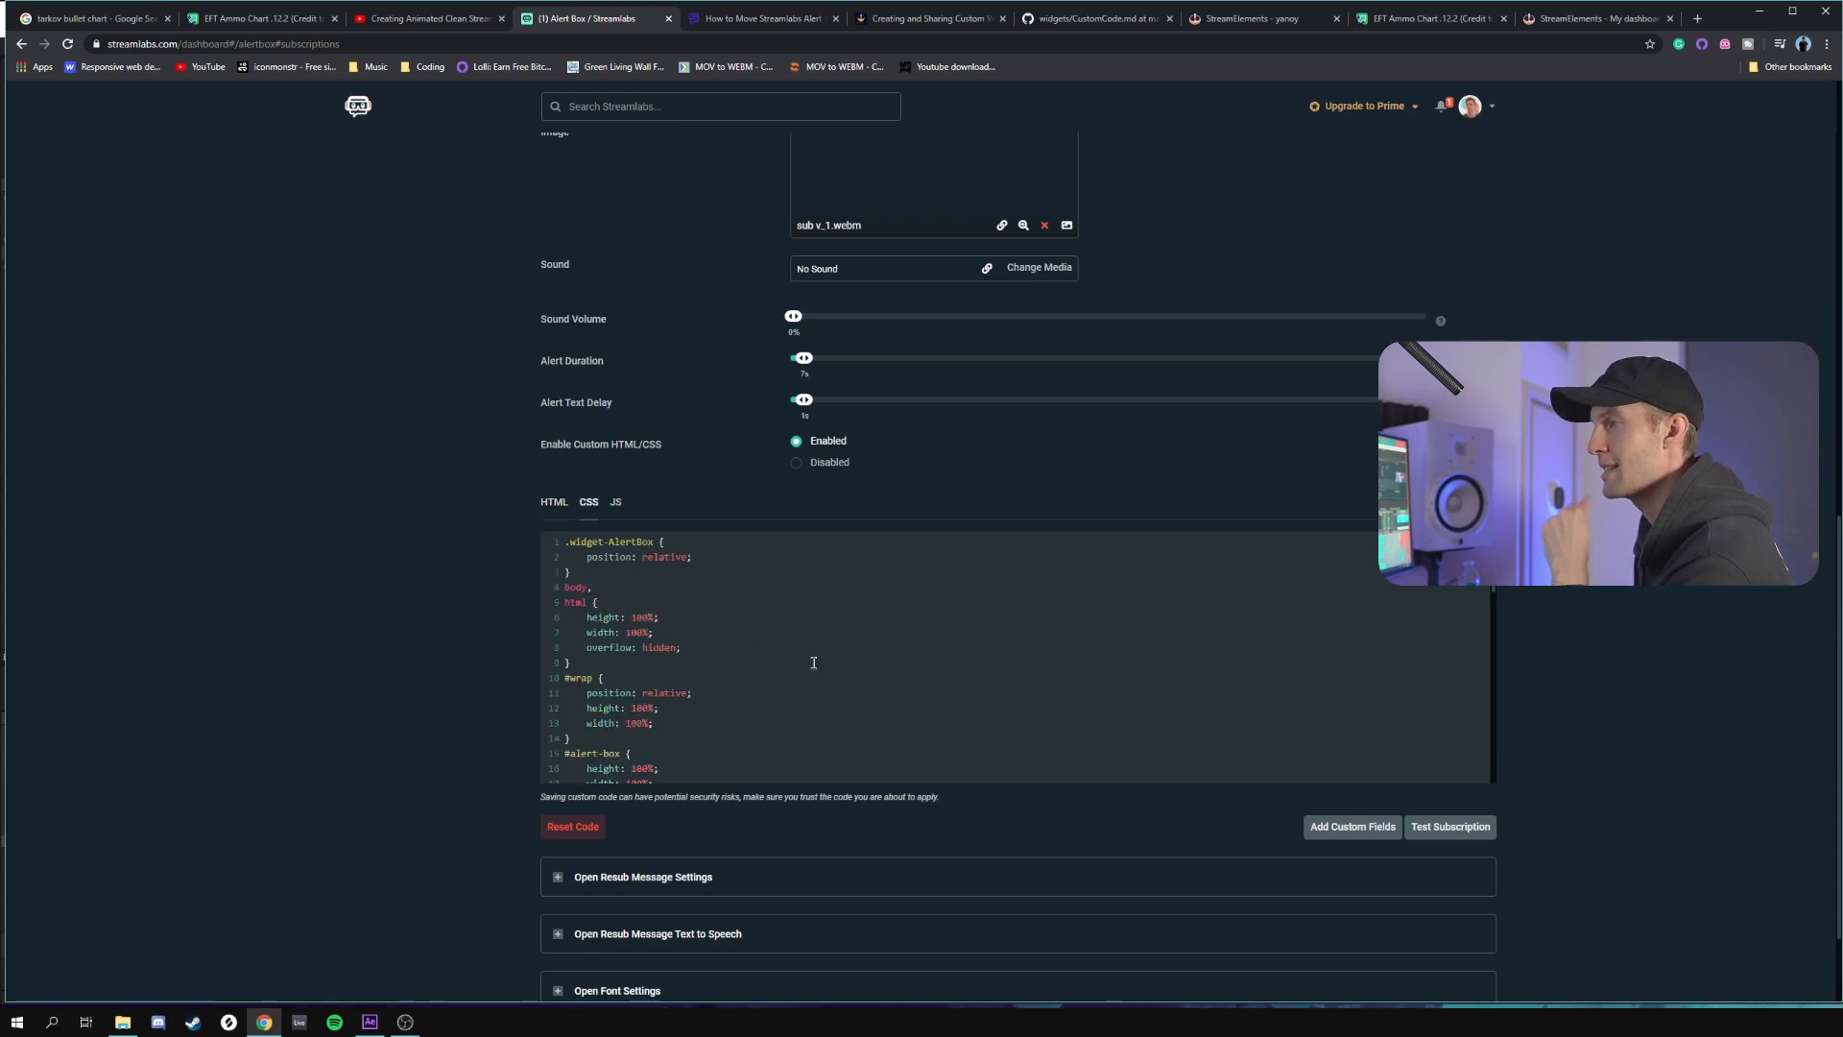
scroll(814, 663, down, 5)
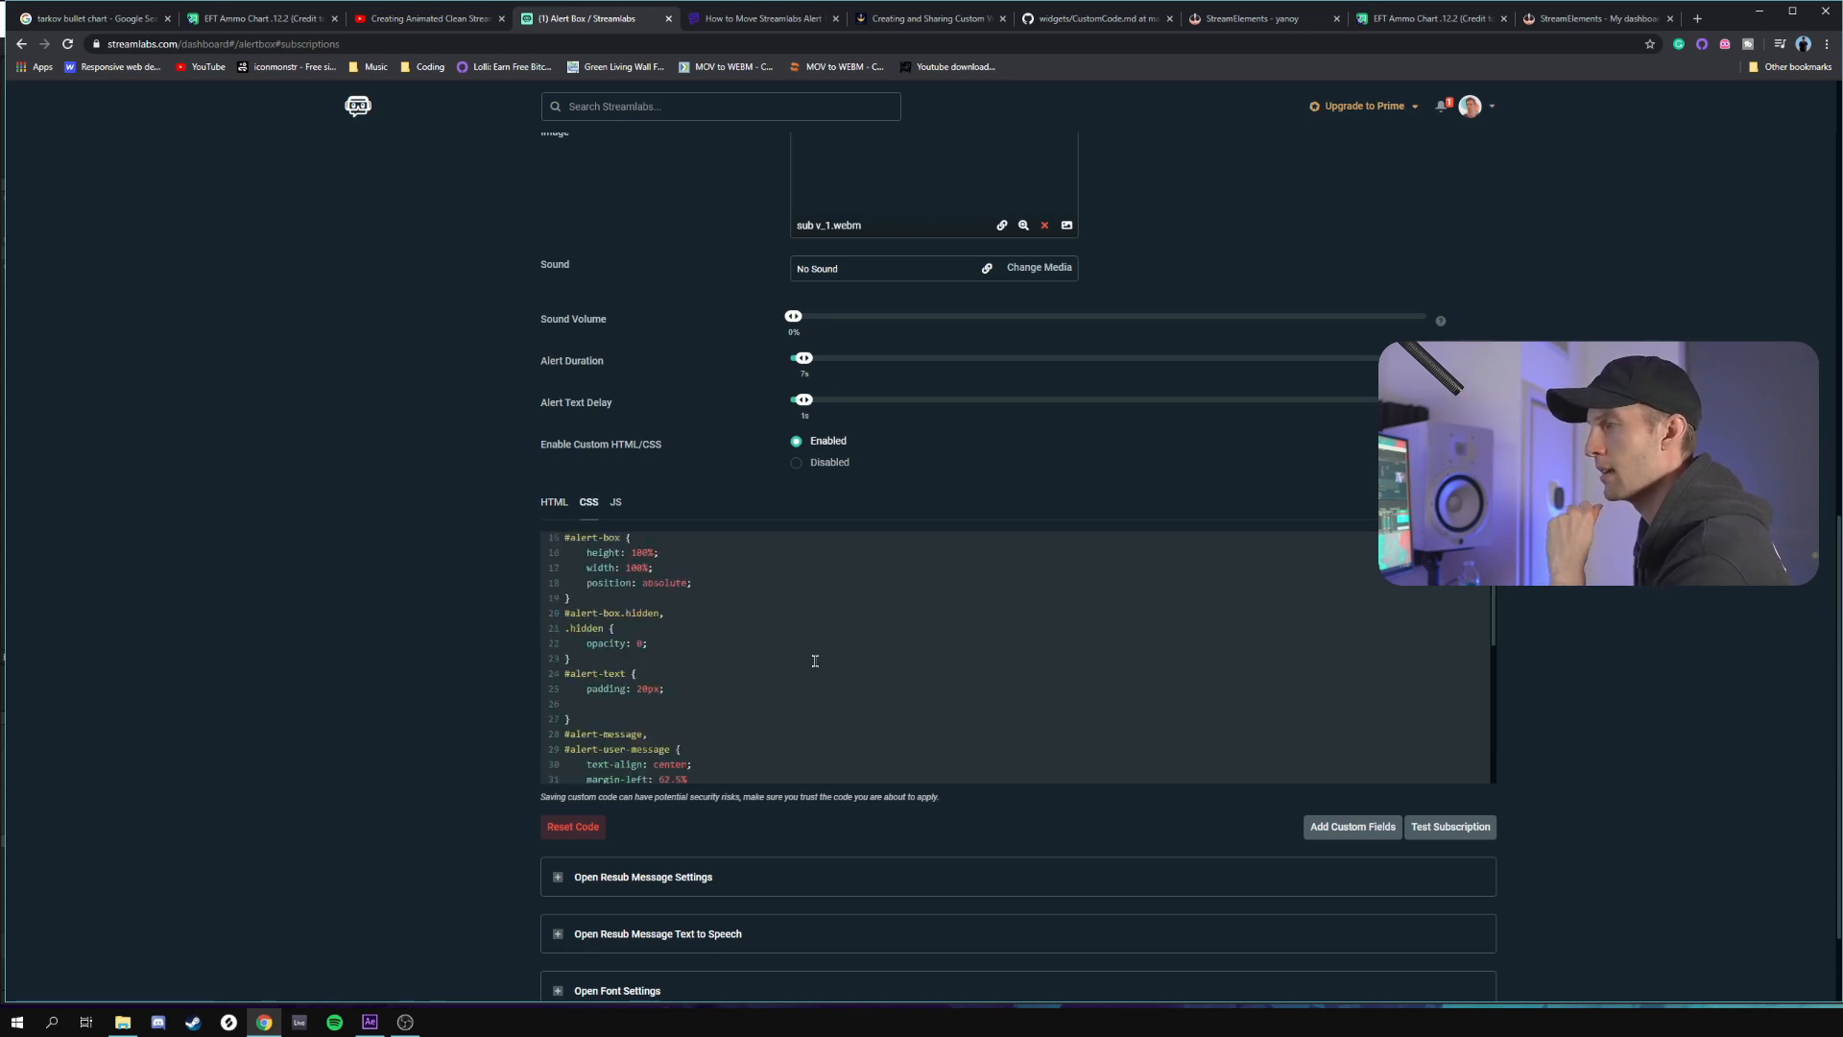
scroll(815, 661, down, 2)
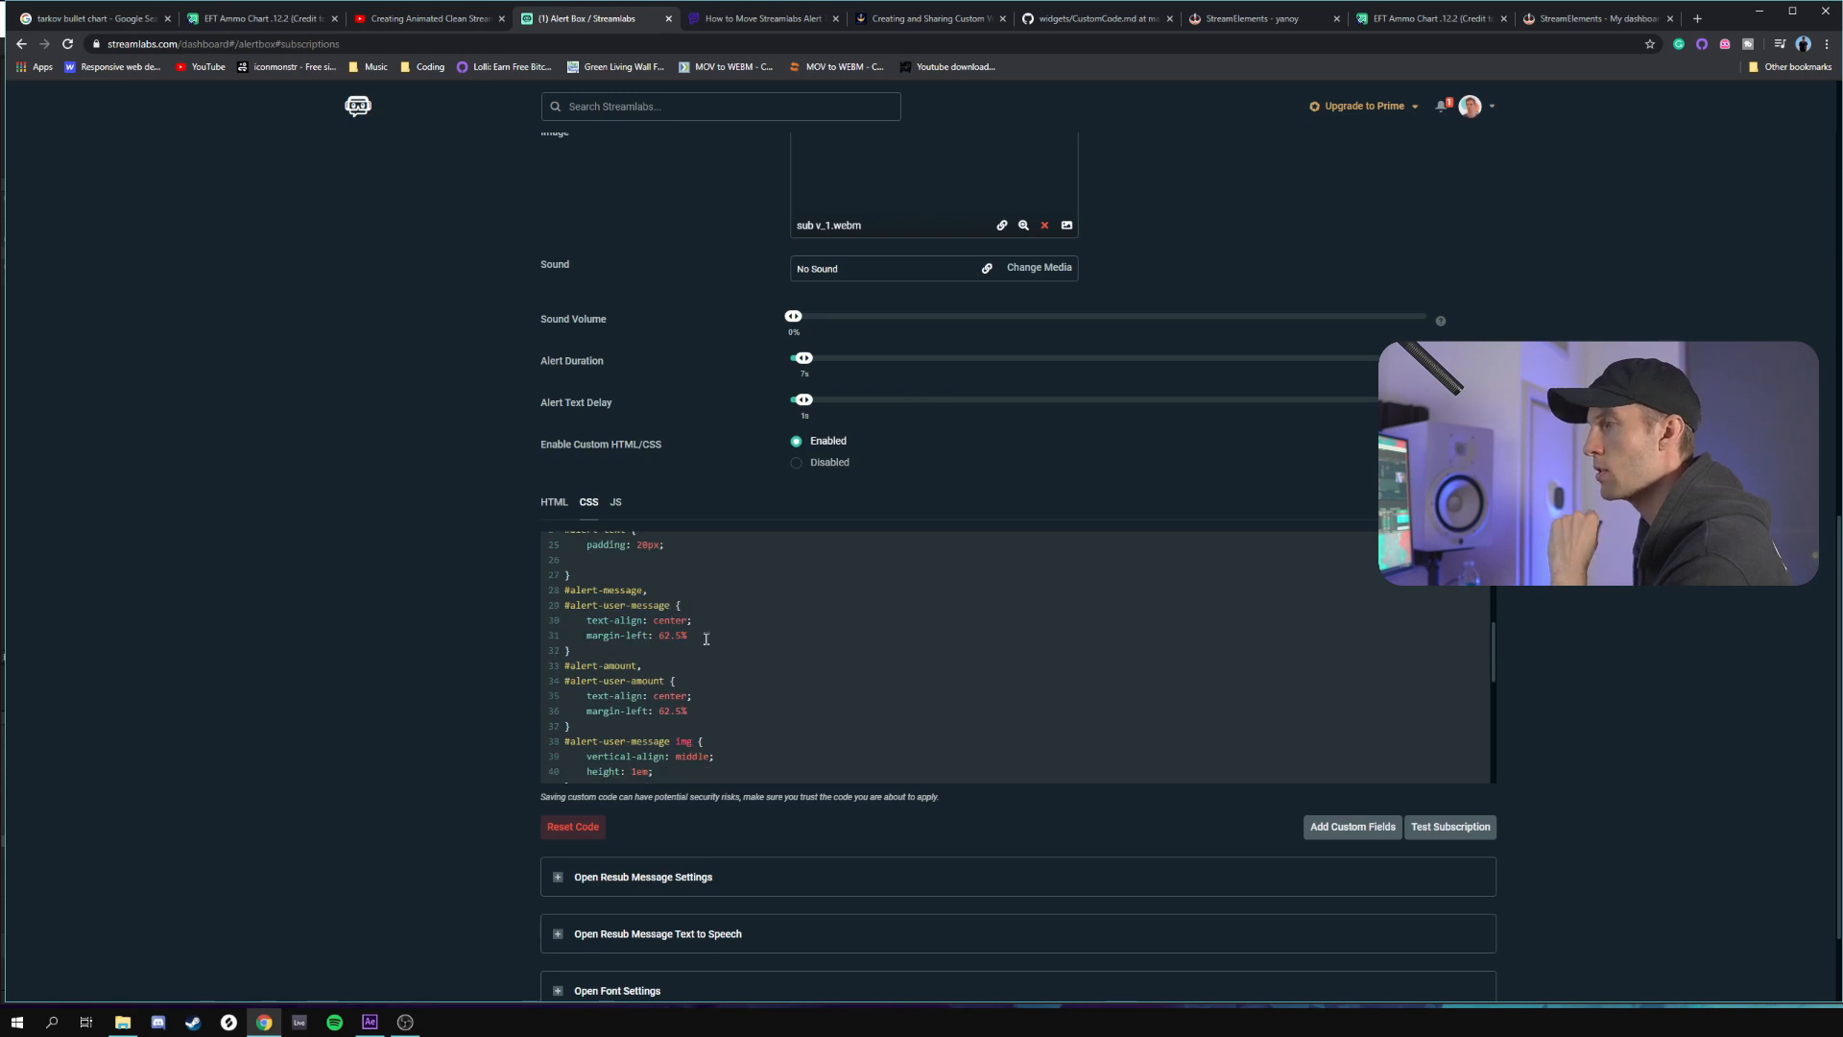
drag(716, 635, 588, 635)
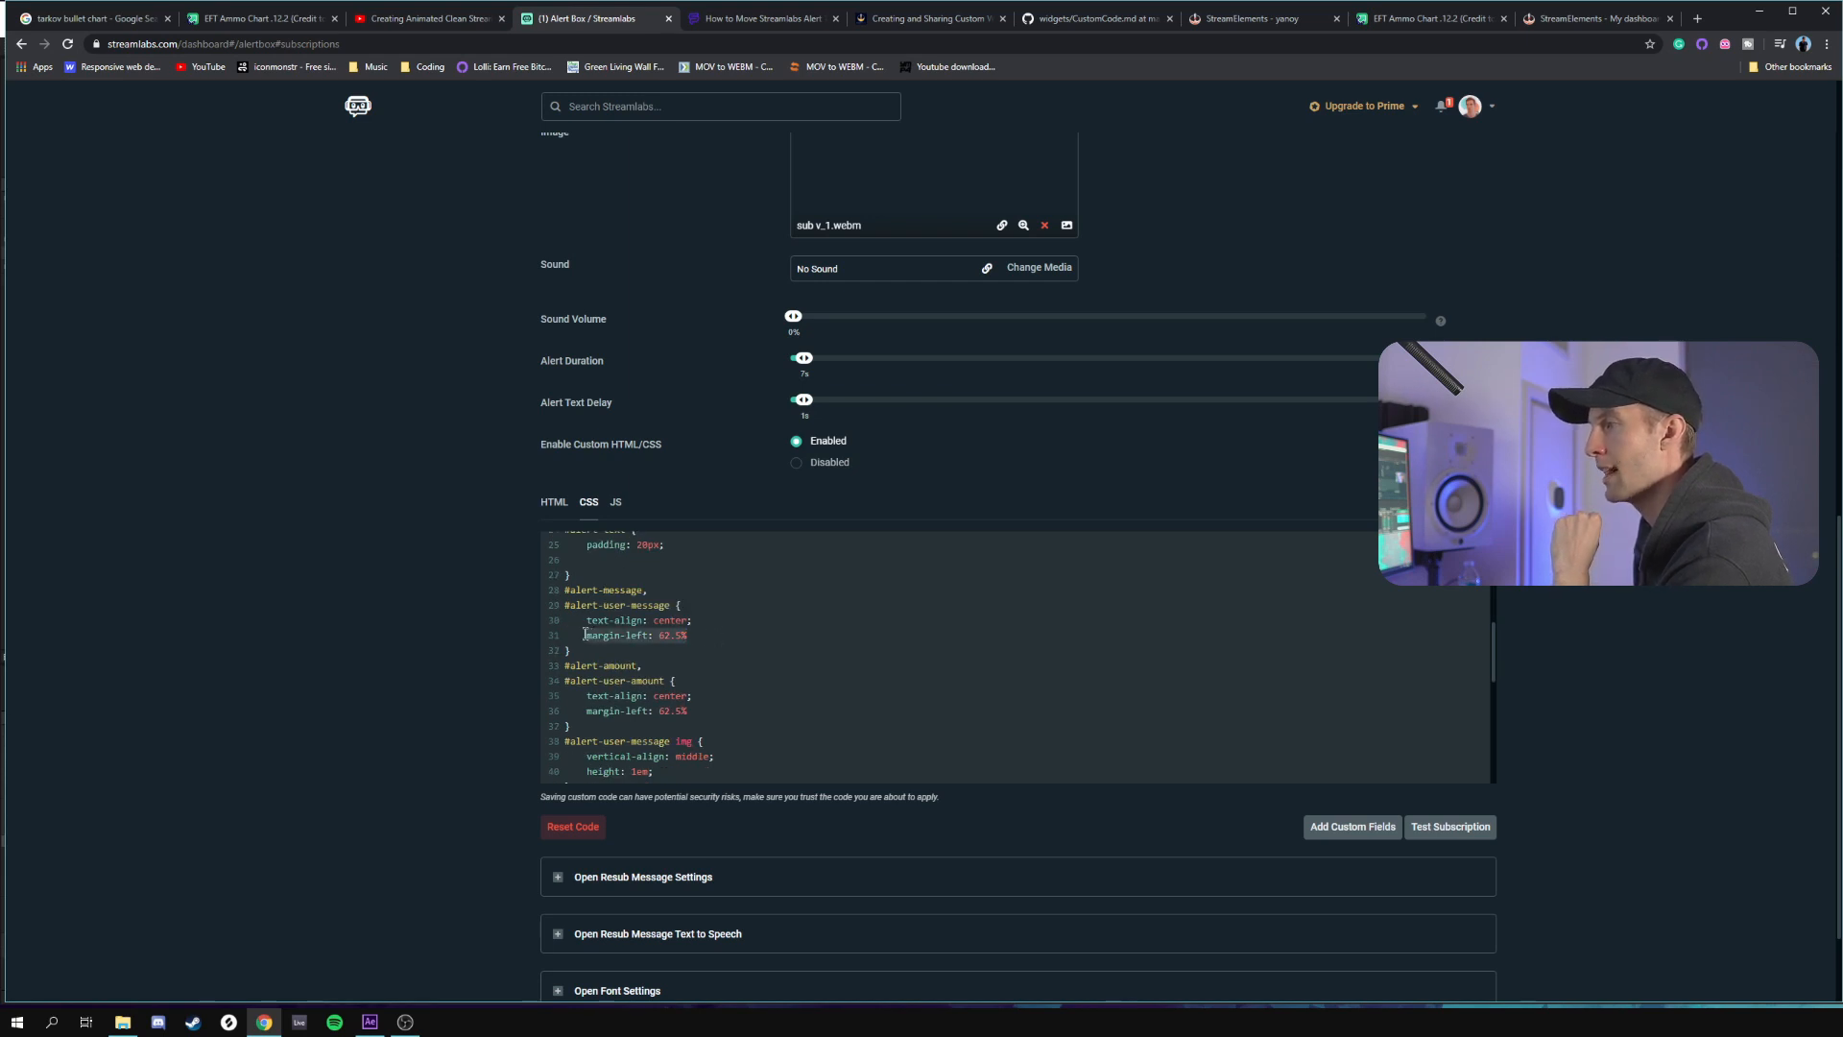
drag(649, 590, 576, 602)
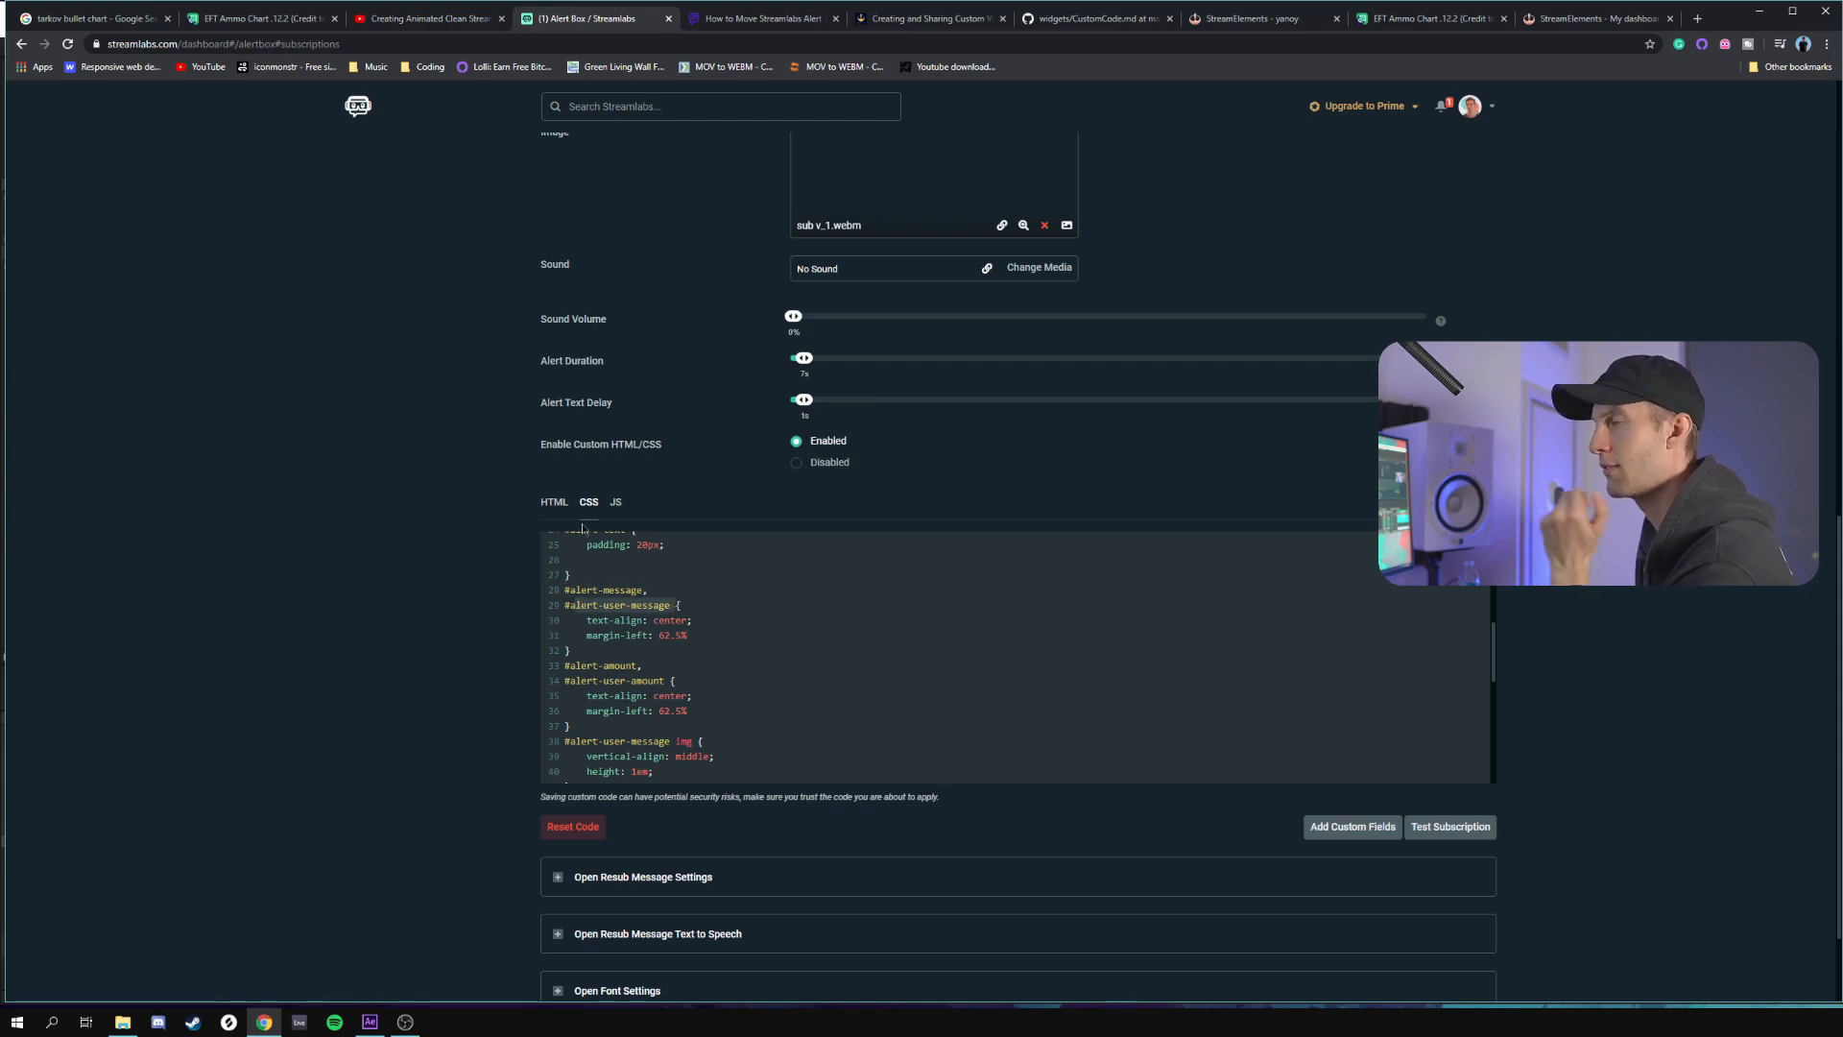
drag(664, 681, 579, 675)
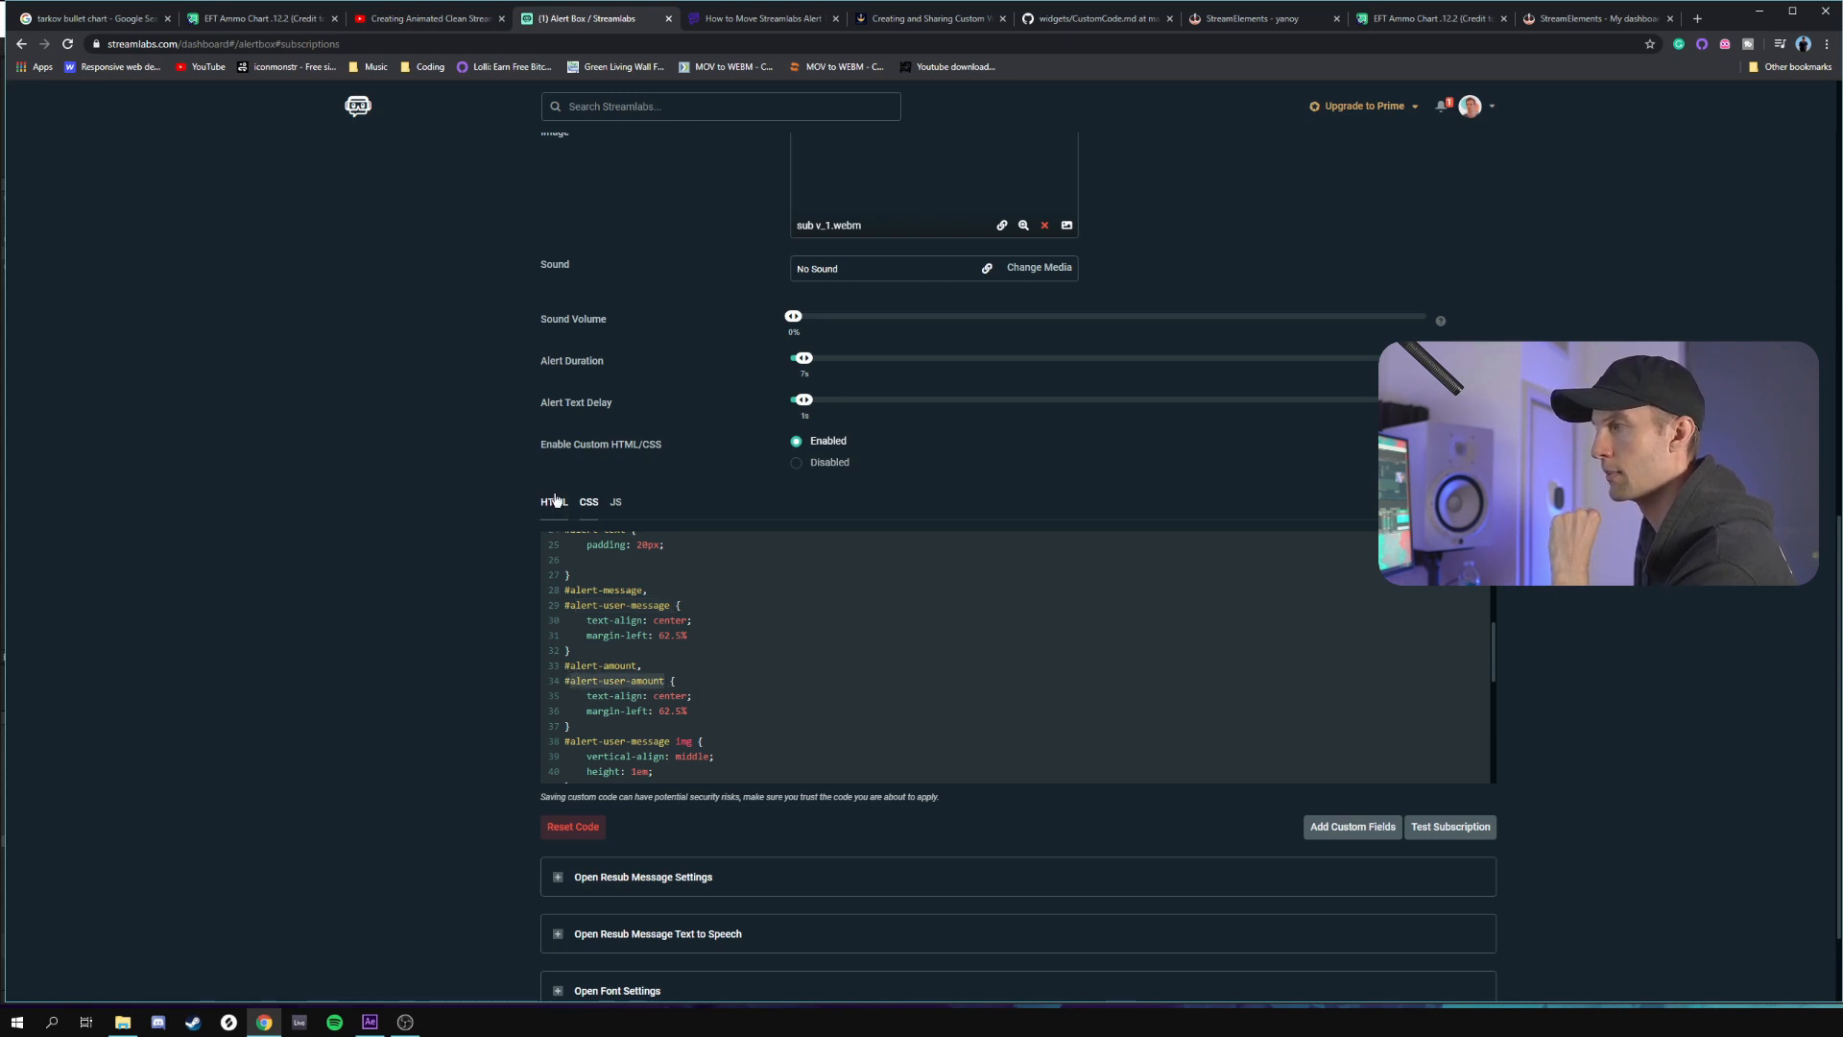
drag(691, 636, 579, 636)
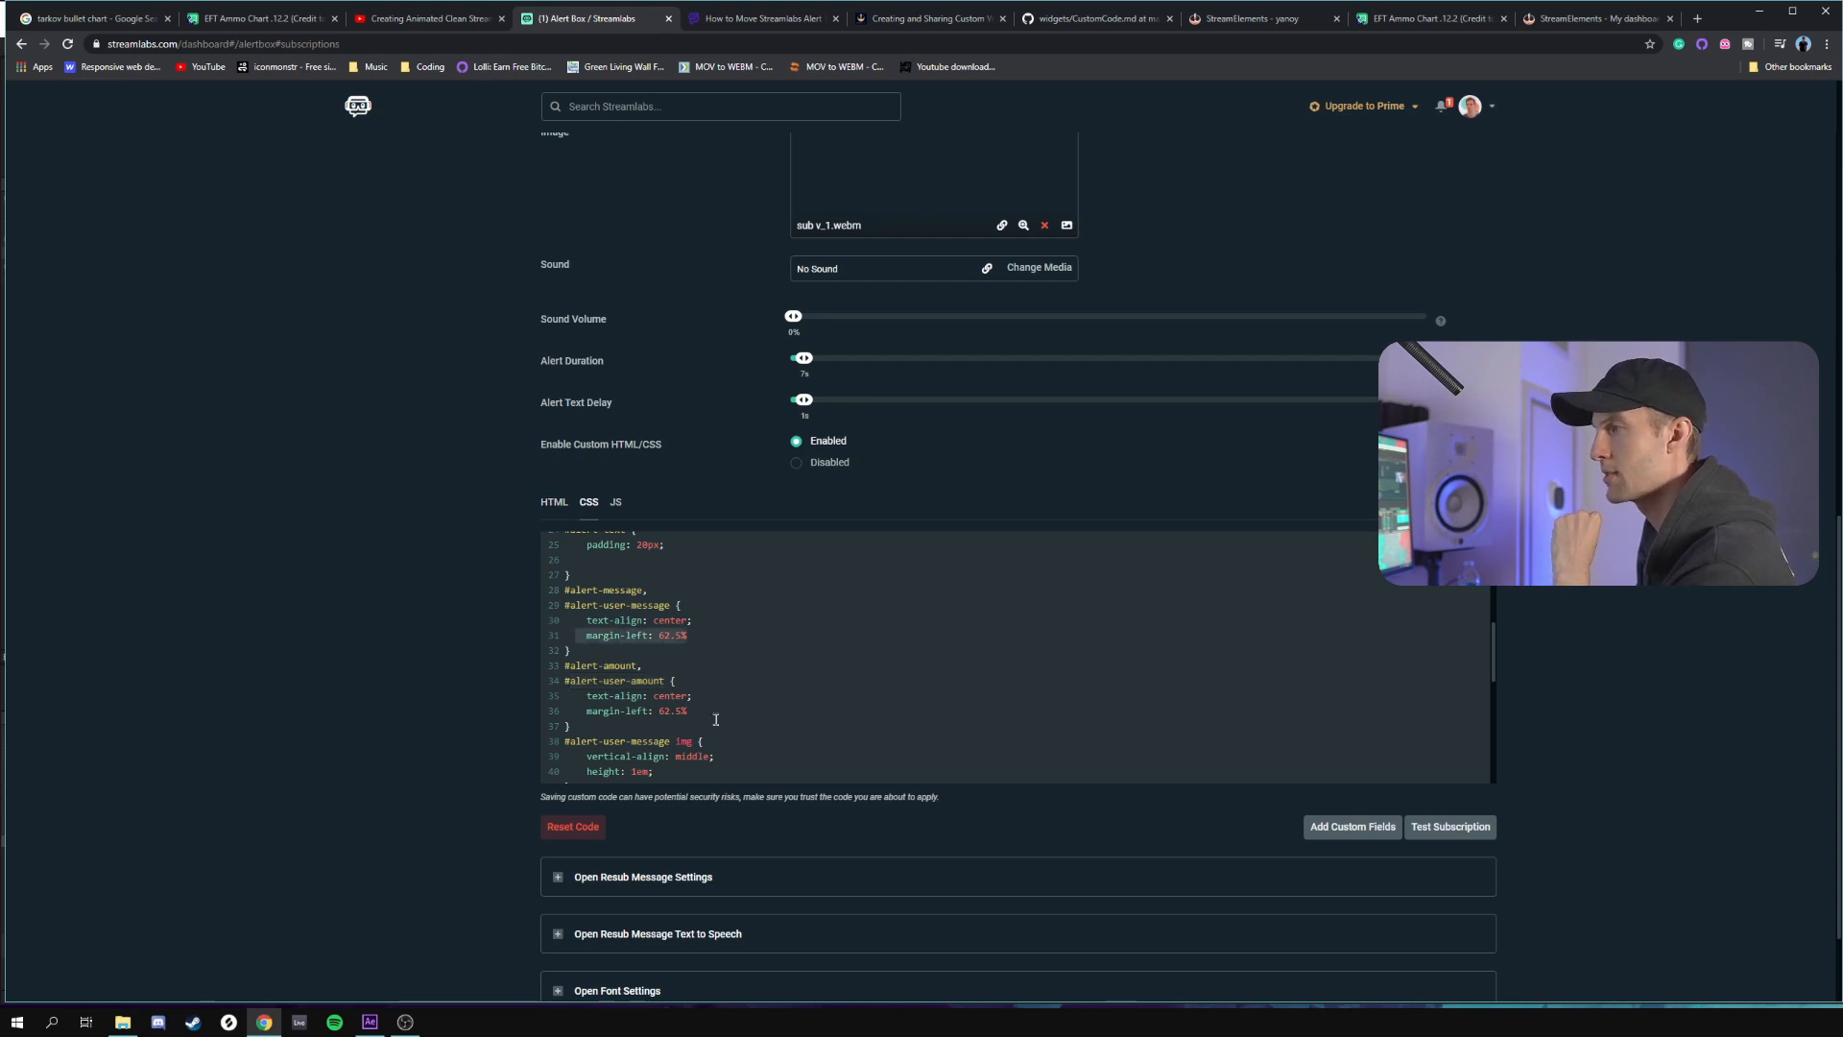
drag(688, 711, 586, 710)
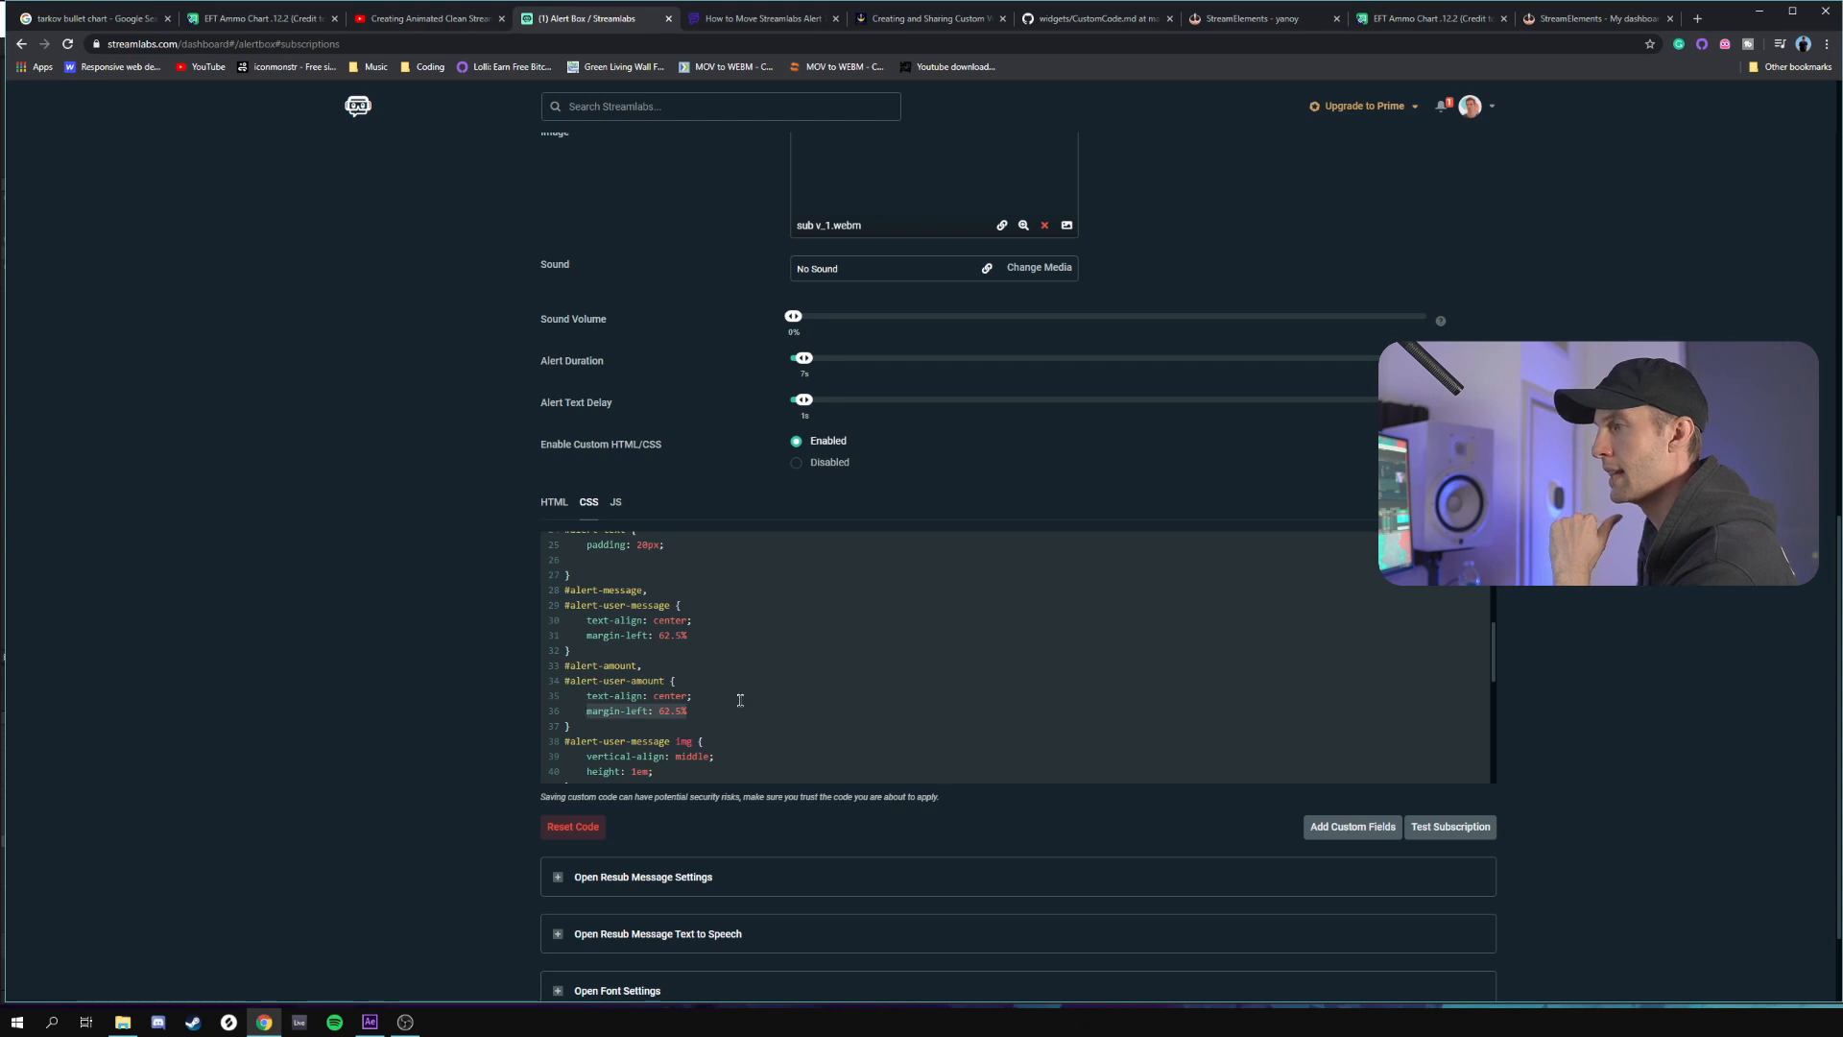